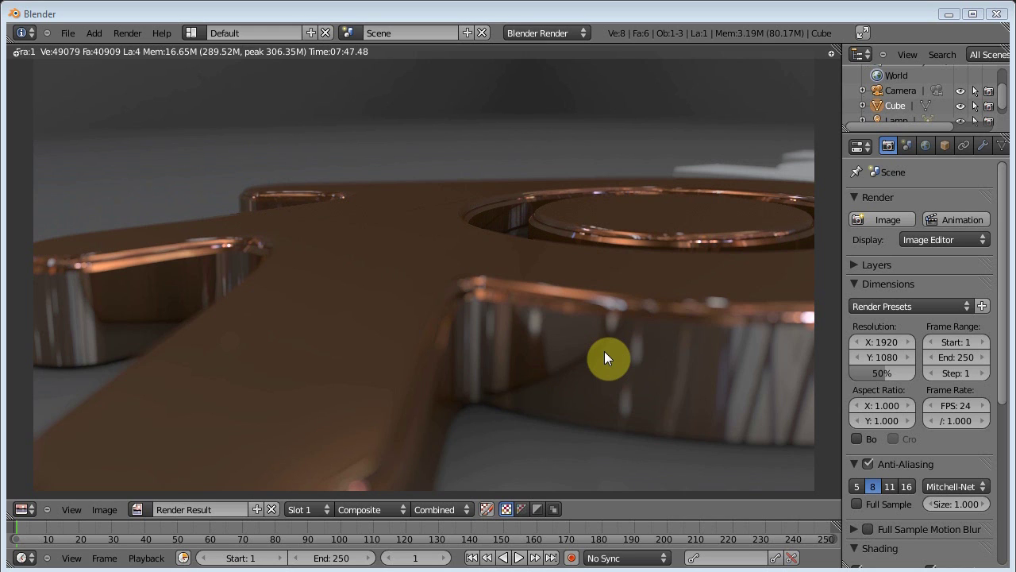
# Reload the default start-up scene and orbit the view around the cube.
pyautogui.hotkey('ctrl', 'n')
pyautogui.click(272, 68)
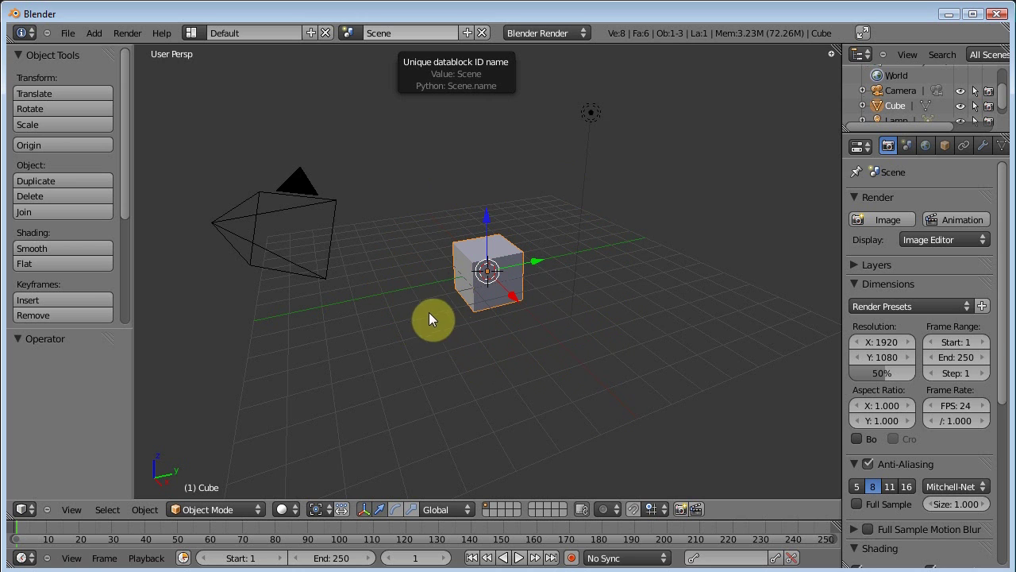
pyautogui.moveTo(415, 315); pyautogui.dragTo(497, 321, button='middle')
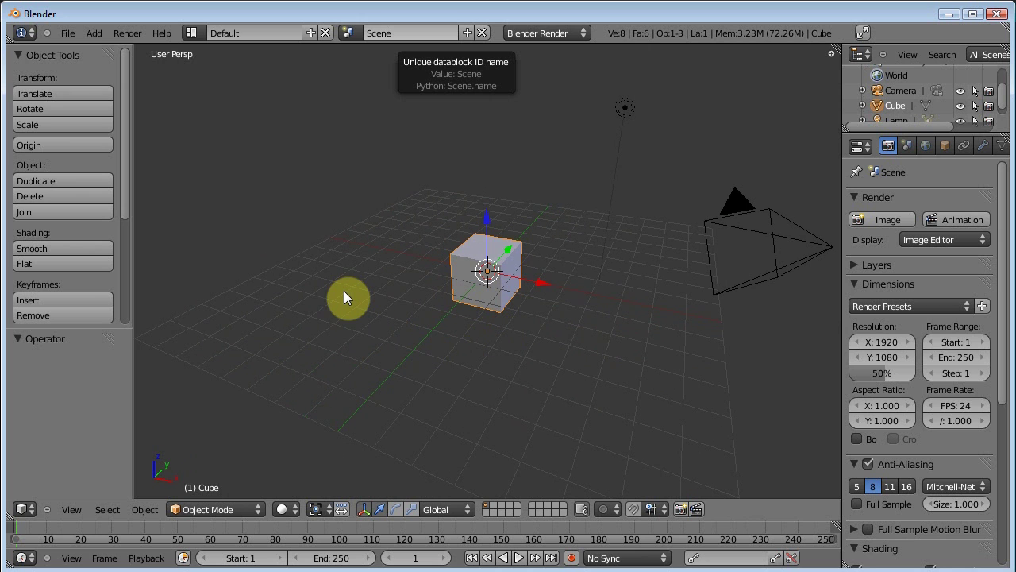
pyautogui.moveTo(345, 293); pyautogui.dragTo(426, 310, button='middle')
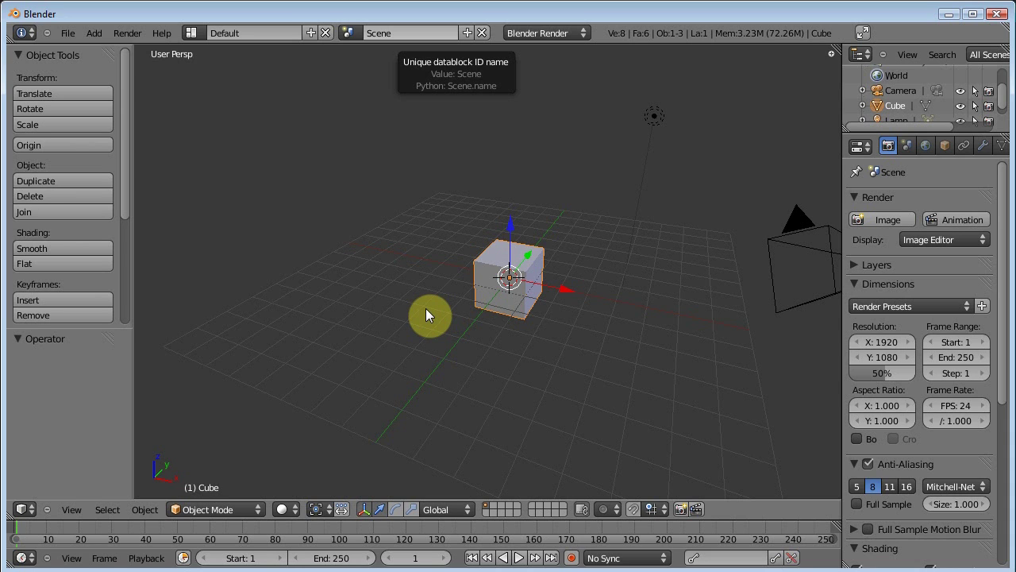
# Enable Emulate 3 Button Mouse in the Input preferences, then close the preferences window.
pyautogui.click(67, 32)
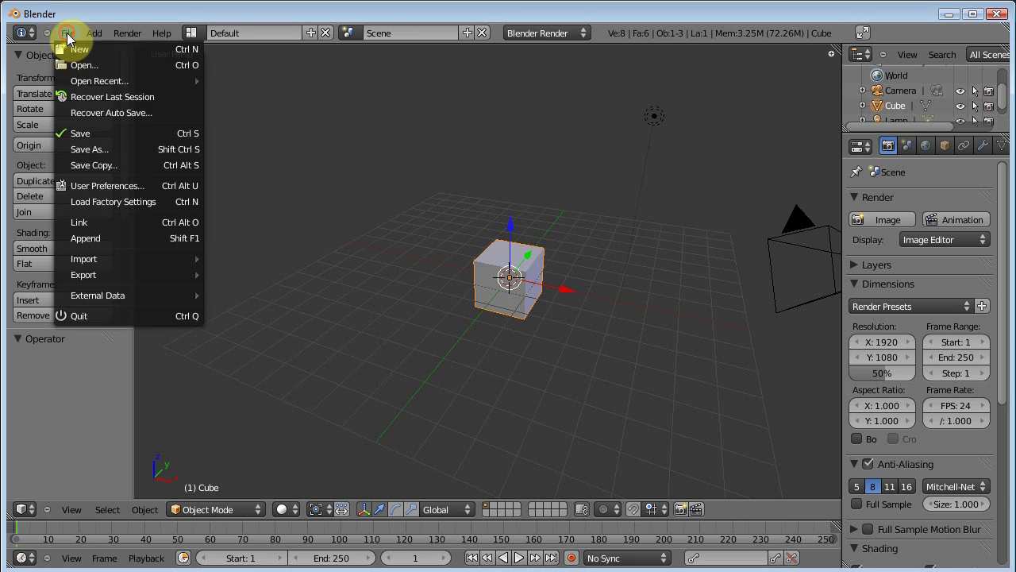
pyautogui.click(87, 186)
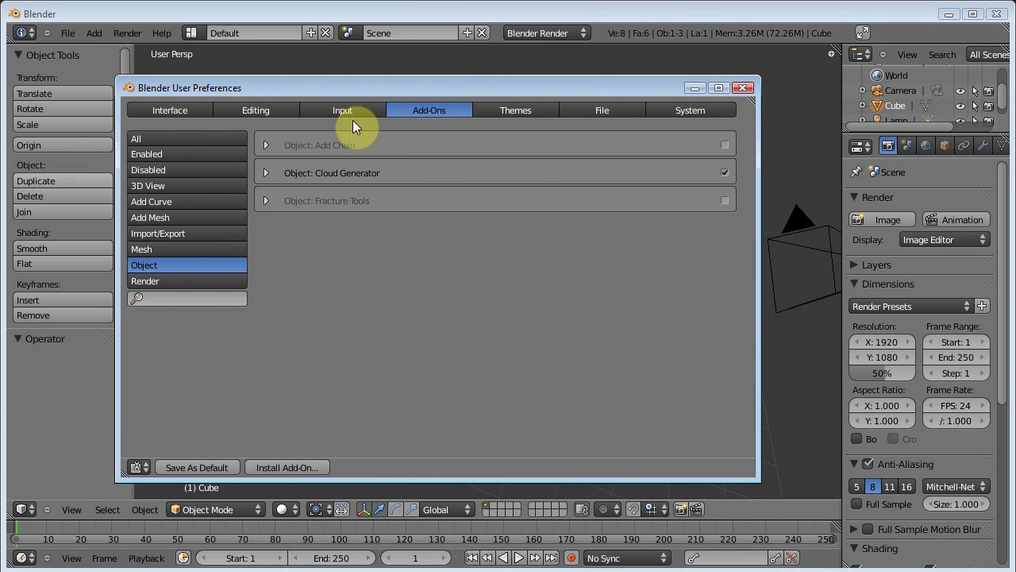
pyautogui.click(352, 112)
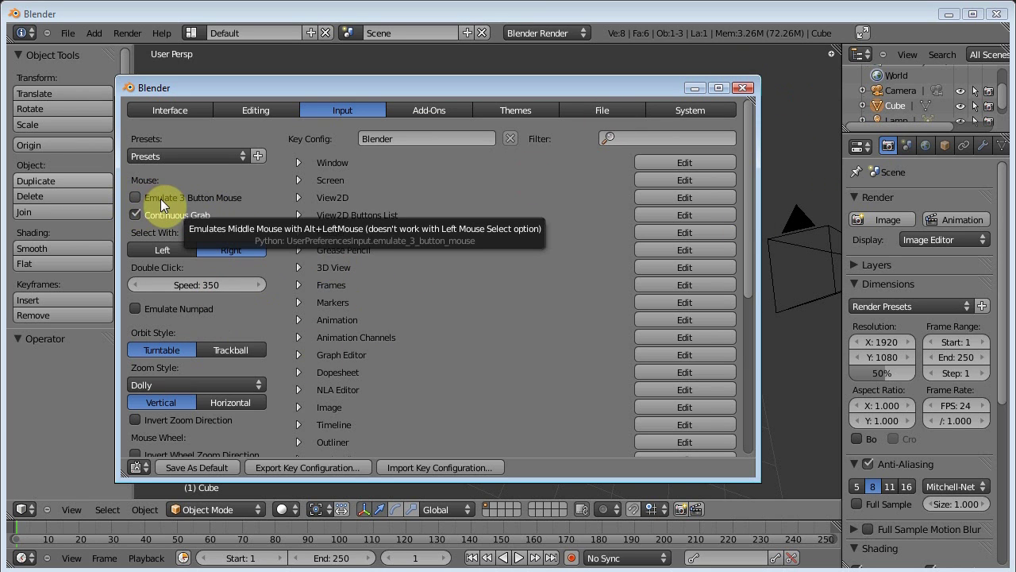
pyautogui.click(138, 197)
pyautogui.click(742, 88)
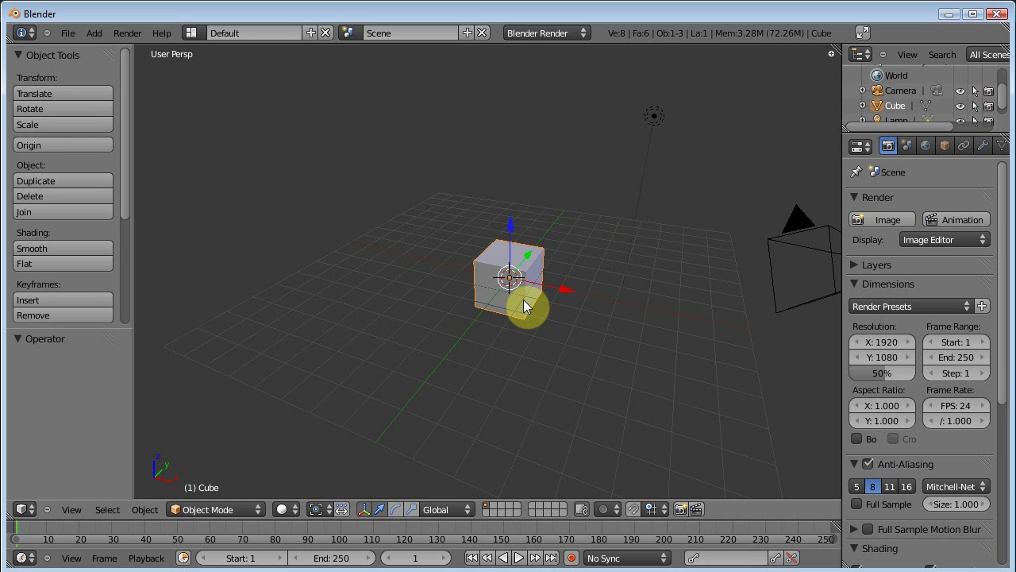
# Orbit the view around the cube to see the scene, including the camera, from several sides.
pyautogui.keyDown('alt'); pyautogui.moveTo(523, 300); pyautogui.dragTo(563, 315); pyautogui.keyUp('alt')
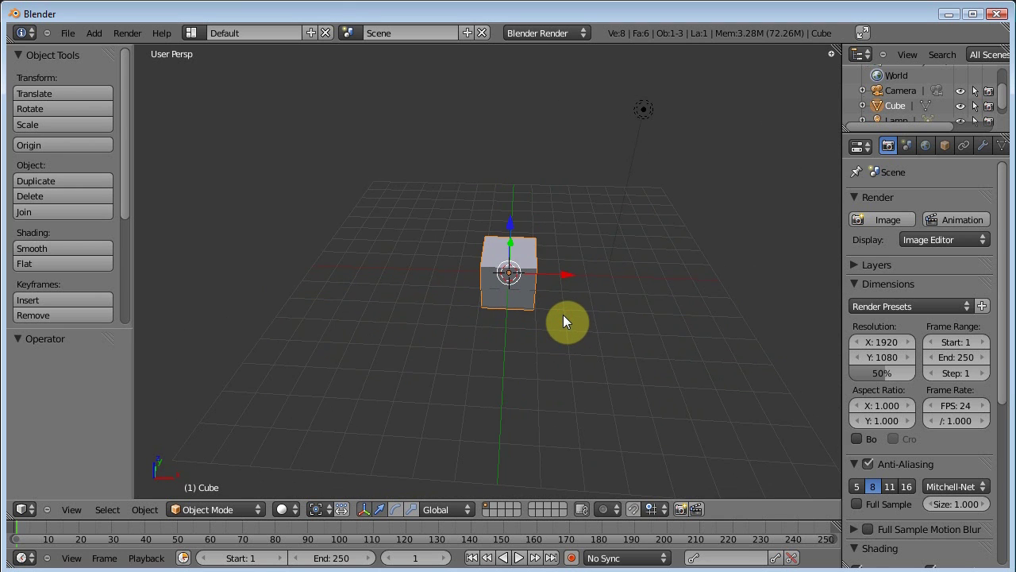
pyautogui.keyDown('alt'); pyautogui.moveTo(563, 315); pyautogui.dragTo(539, 337); pyautogui.keyUp('alt')
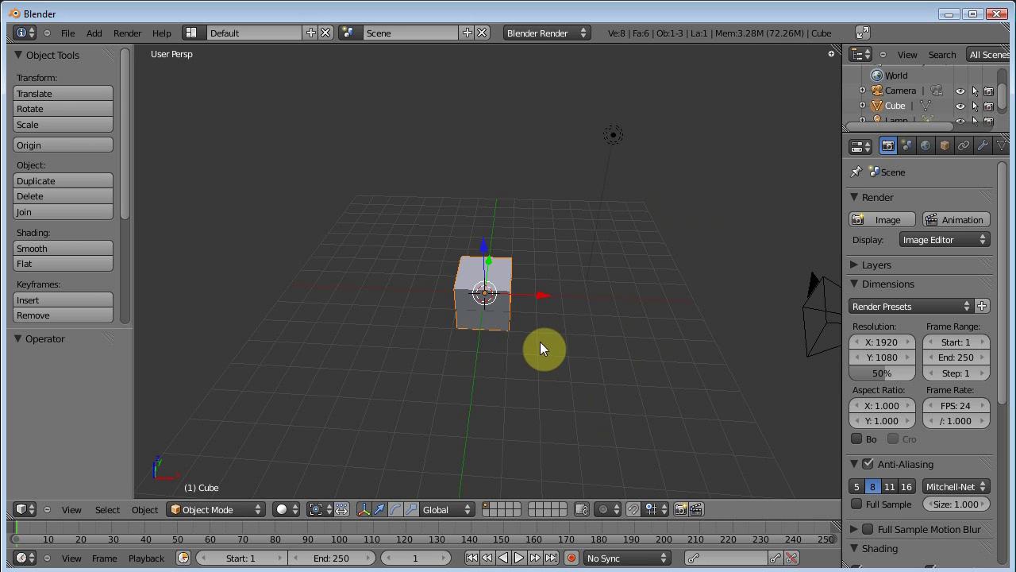
pyautogui.keyDown('alt'); pyautogui.moveTo(542, 345); pyautogui.dragTo(597, 297); pyautogui.keyUp('alt')
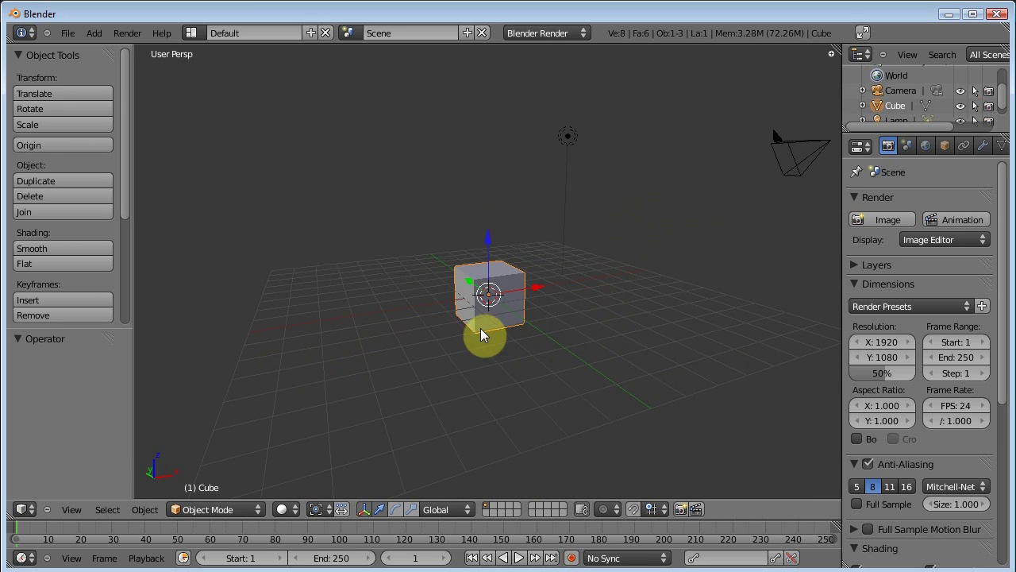
pyautogui.keyDown('alt'); pyautogui.moveTo(480, 328); pyautogui.dragTo(438, 328); pyautogui.keyUp('alt')
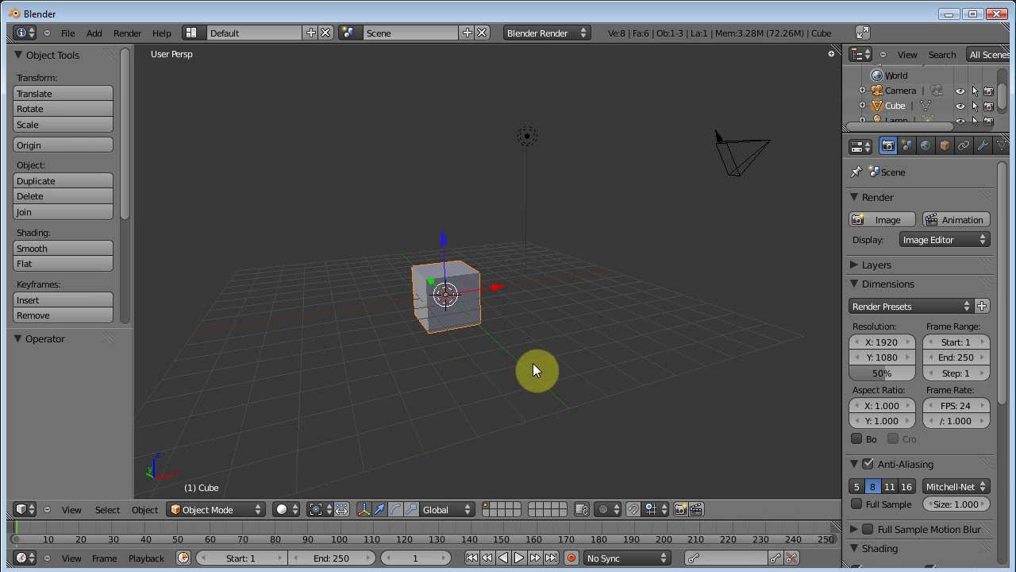
# Hide the transform widget, then select the lamp, the camera and the cube in turn.
pyautogui.moveTo(532, 362); pyautogui.dragTo(371, 433, button='middle')
pyautogui.click(365, 509)
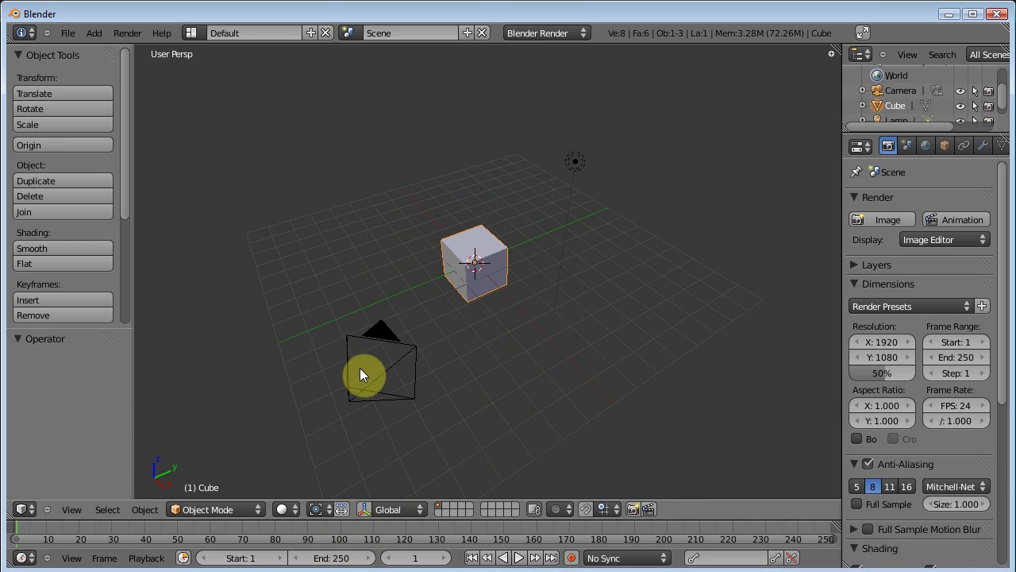
pyautogui.rightClick(575, 162)
pyautogui.rightClick(389, 324)
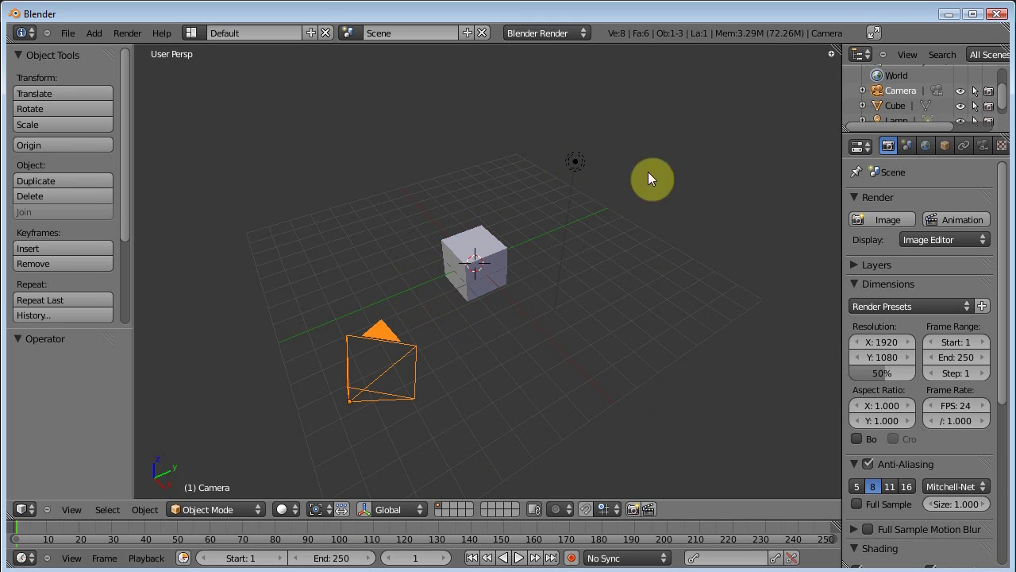
pyautogui.rightClick(470, 245)
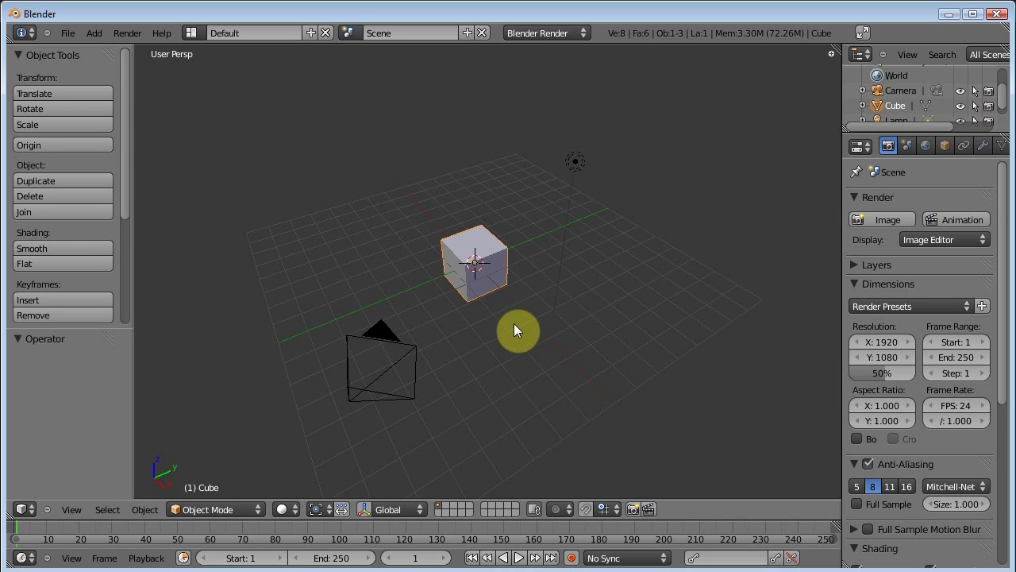
# Show the transform widget and cycle it through rotate, scale and back to move.
pyautogui.click(365, 511)
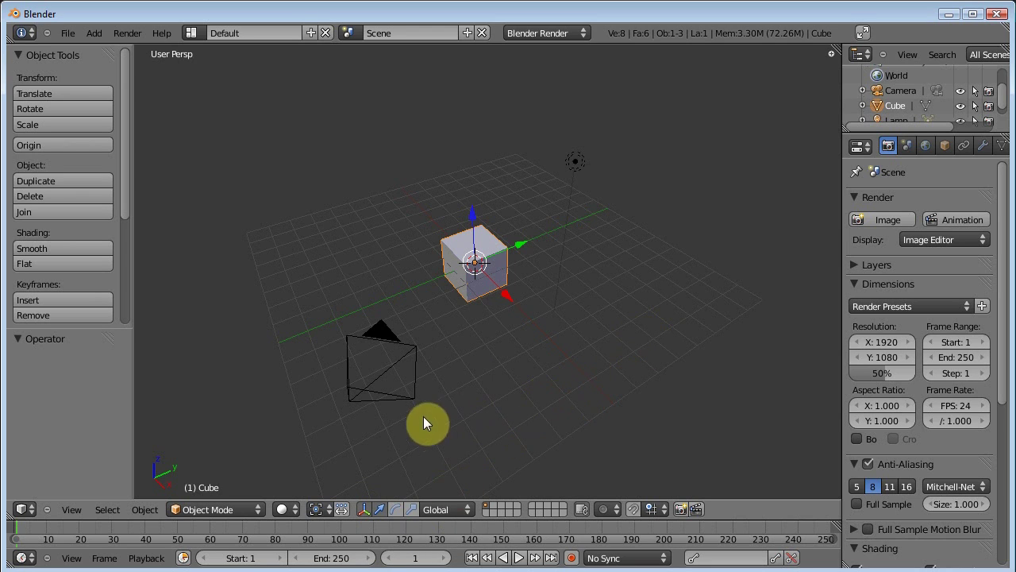
pyautogui.click(396, 509)
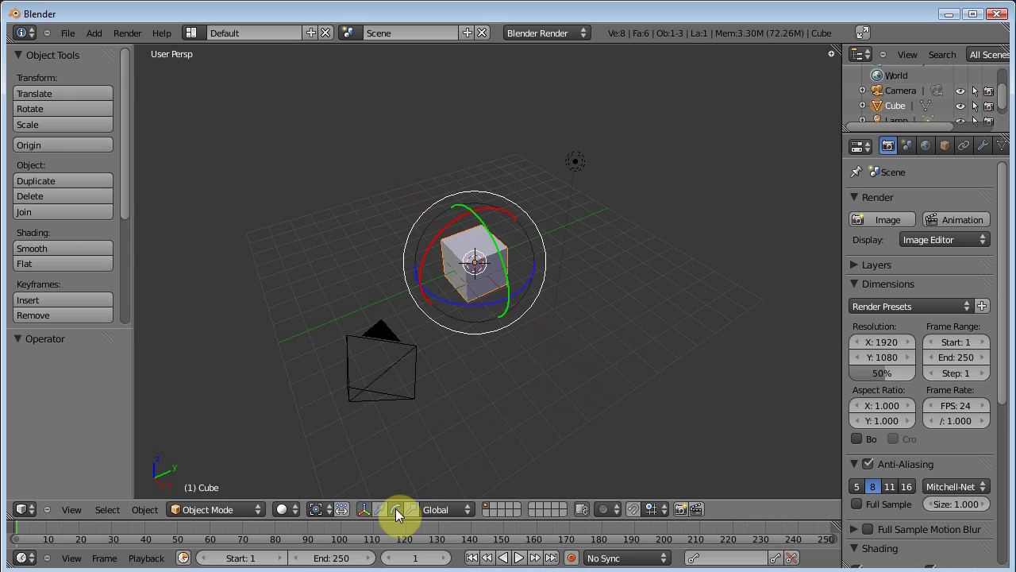
pyautogui.click(411, 509)
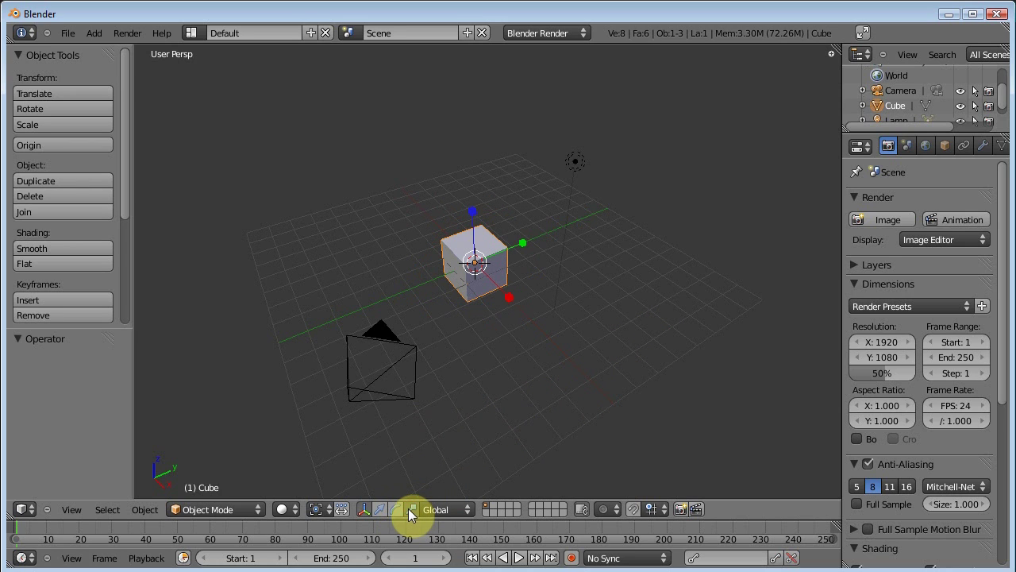
pyautogui.keyDown('shift'); pyautogui.click(380, 509); pyautogui.keyUp('shift')
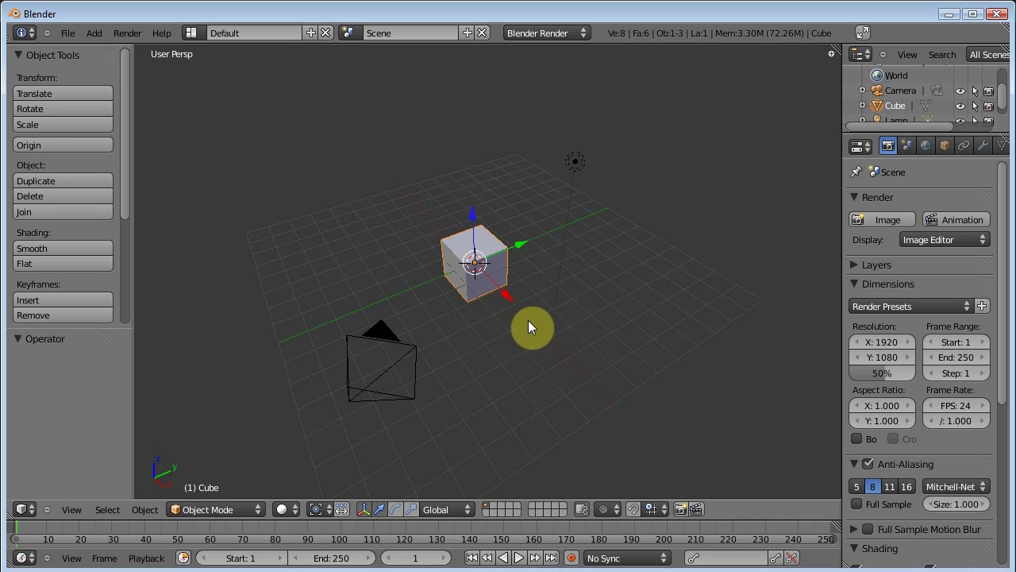
# Move the cube along X and Z with the widget, undoing the free move.
pyautogui.moveTo(528, 322); pyautogui.dragTo(494, 294, button='middle')
pyautogui.scroll(4, 494, 294)
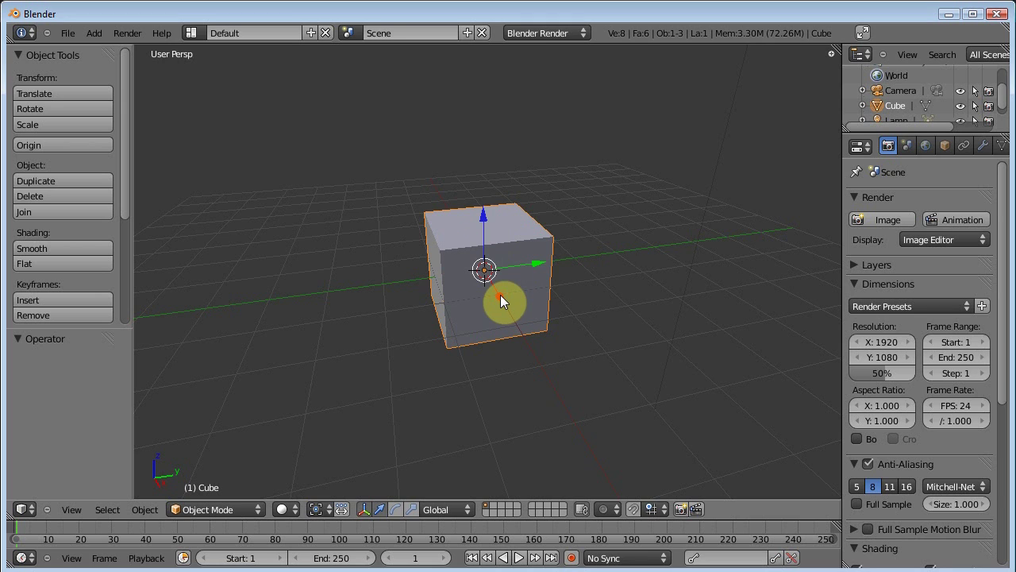
pyautogui.moveTo(500, 295); pyautogui.dragTo(548, 248)
pyautogui.moveTo(495, 194)
pyautogui.mouseDown()
pyautogui.moveTo(483, 106)
pyautogui.moveTo(492, 184)
pyautogui.mouseUp()
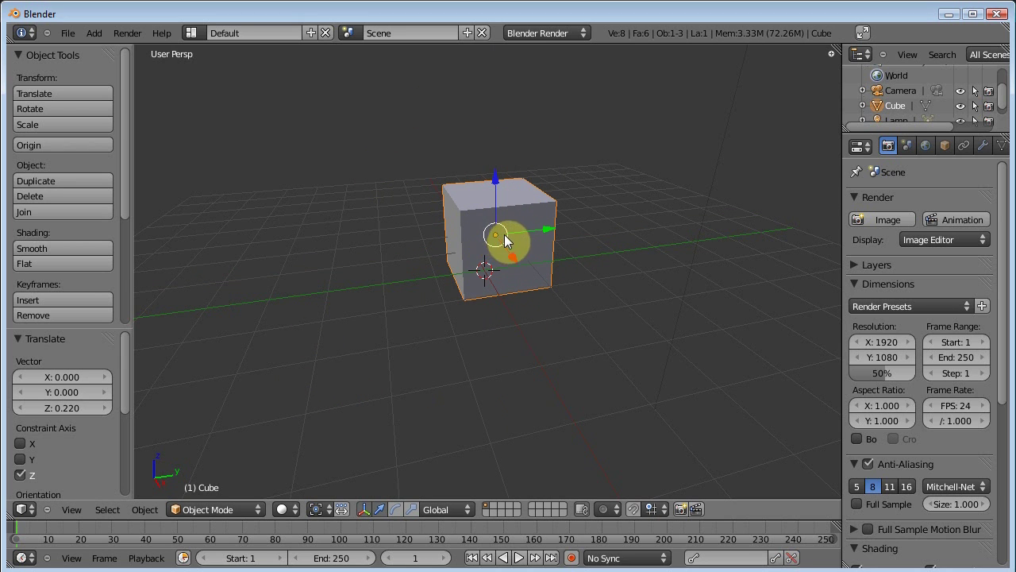
pyautogui.moveTo(494, 241); pyautogui.dragTo(524, 216)
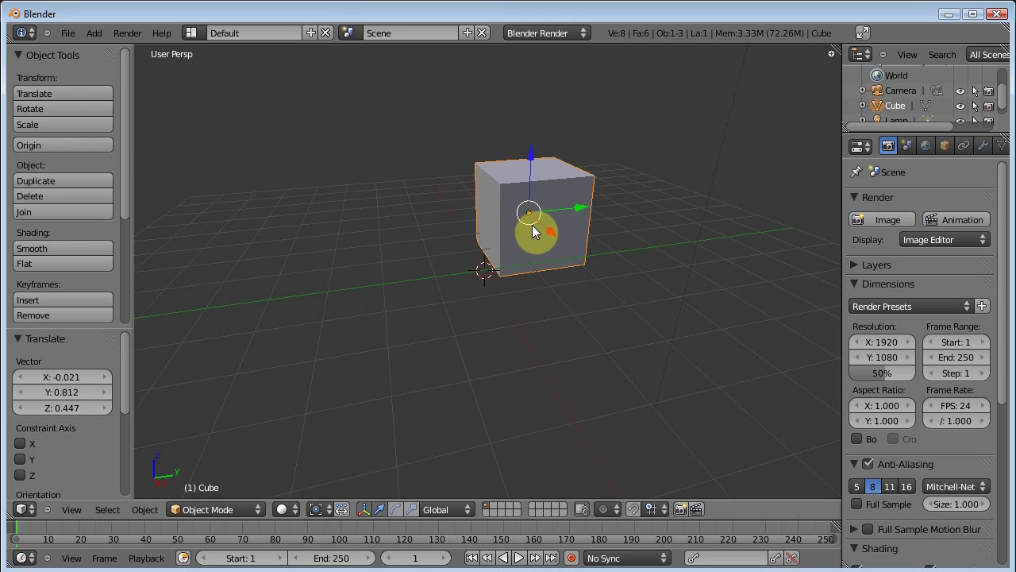
pyautogui.hotkey('ctrl', 'z')
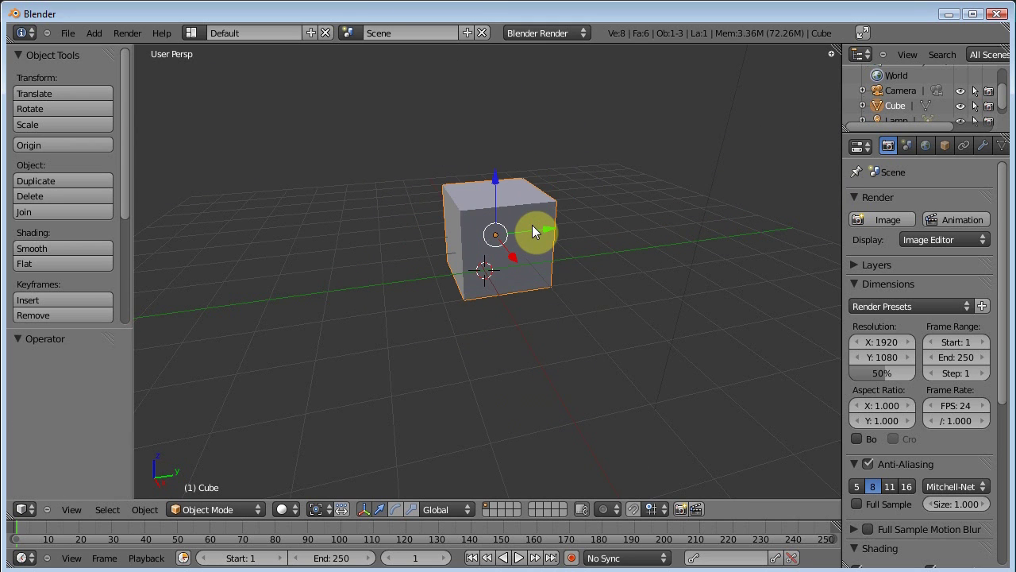
# Rotate the cube about its Y and X axes with the rotate widget, then undo.
pyautogui.click(396, 509)
pyautogui.moveTo(512, 228); pyautogui.dragTo(499, 199)
pyautogui.moveTo(476, 254); pyautogui.dragTo(484, 291)
pyautogui.moveTo(452, 211); pyautogui.dragTo(450, 254)
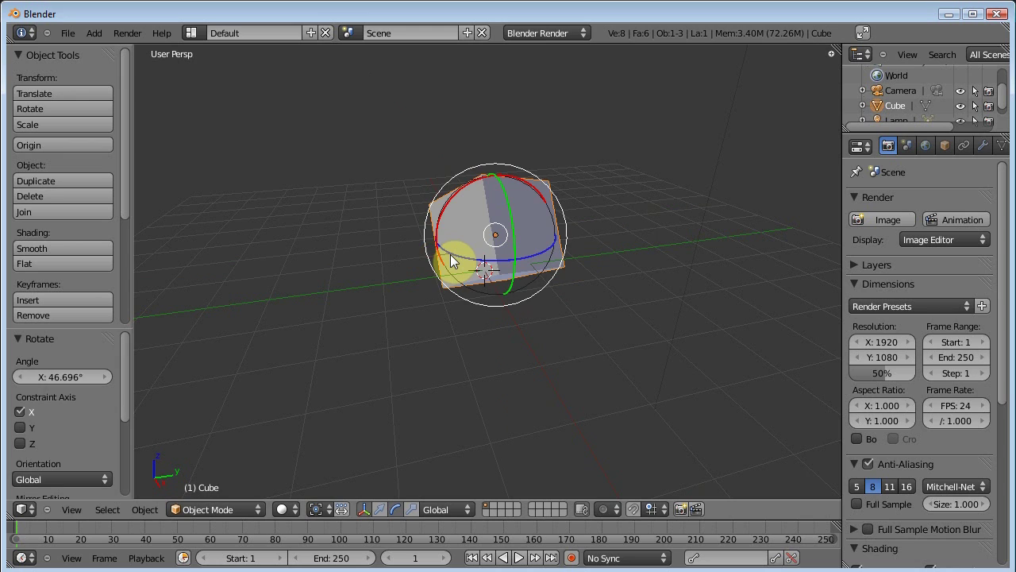
pyautogui.hotkey('ctrl', 'z')
pyautogui.hotkey('ctrl', 'z')
pyautogui.hotkey('ctrl', 'z')
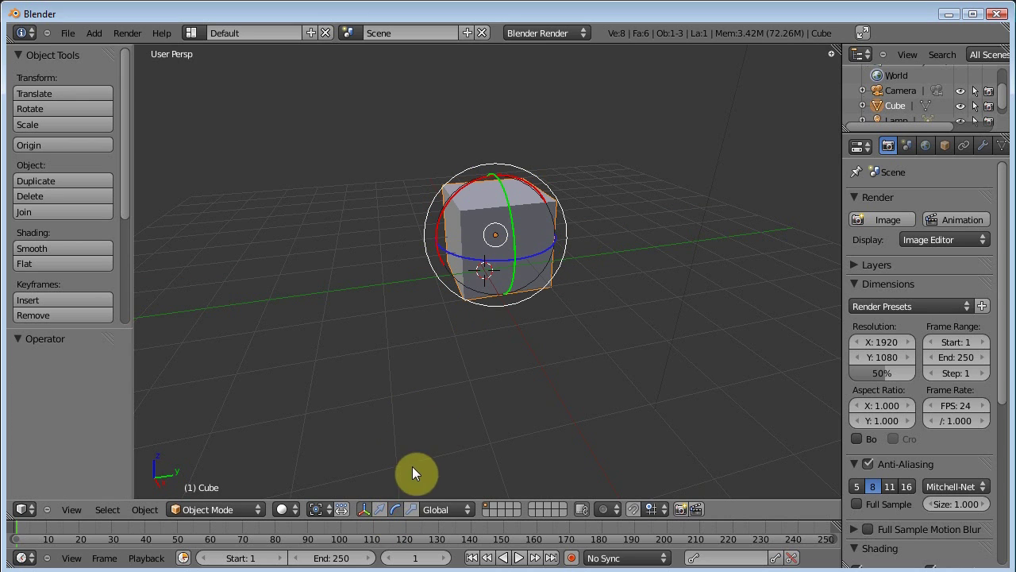
# Stretch the cube along X, Z and Y with the scale widget, then undo to the original cube.
pyautogui.click(411, 509)
pyautogui.moveTo(515, 260); pyautogui.dragTo(611, 304)
pyautogui.moveTo(494, 173); pyautogui.dragTo(502, 137)
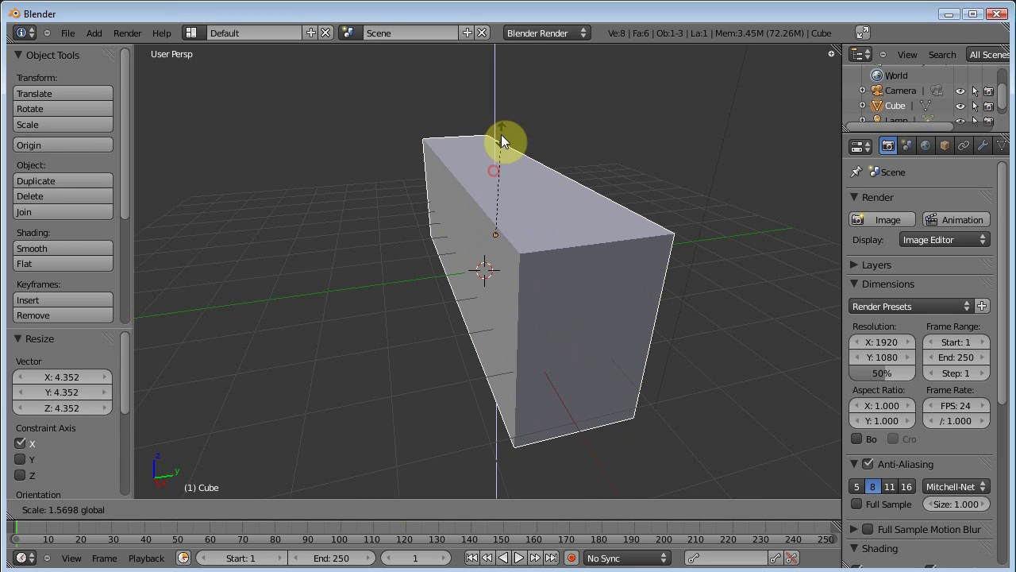
pyautogui.moveTo(546, 228); pyautogui.dragTo(497, 223)
pyautogui.hotkey('ctrl', 'z')
pyautogui.hotkey('ctrl', 'z')
pyautogui.hotkey('ctrl', 'z')
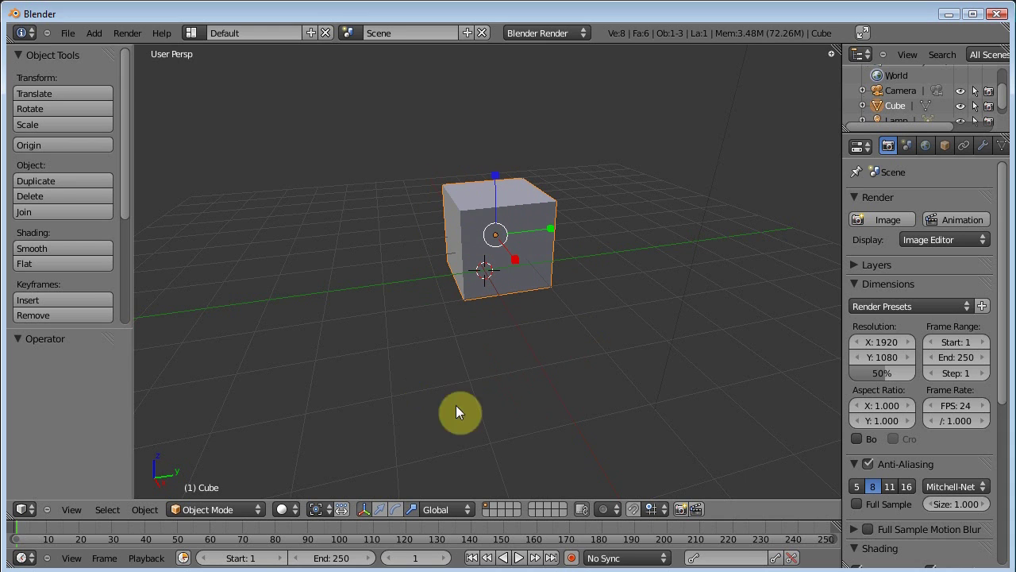
# Hide the transform widget and open the interaction mode list.
pyautogui.click(361, 510)
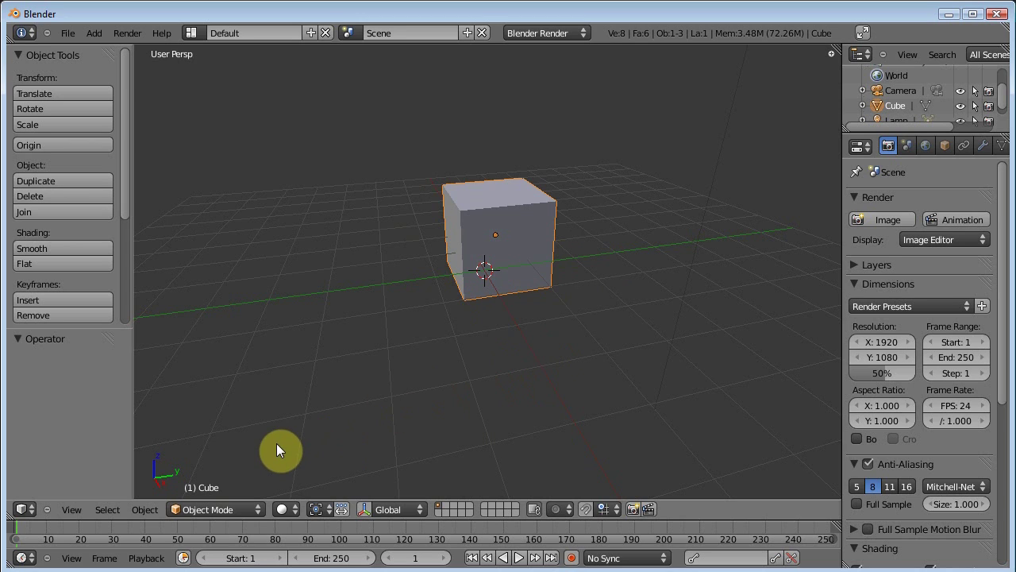
pyautogui.click(216, 509)
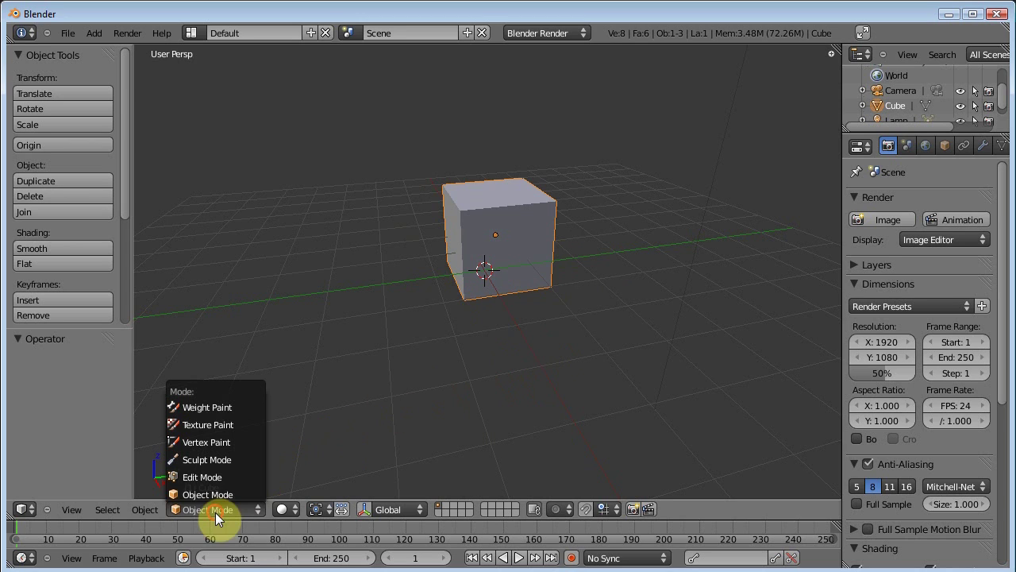
# Switch the cube to Edit Mode and select various corner vertices one at a time.
pyautogui.click(191, 477)
pyautogui.press('s')
pyautogui.click(370, 107)
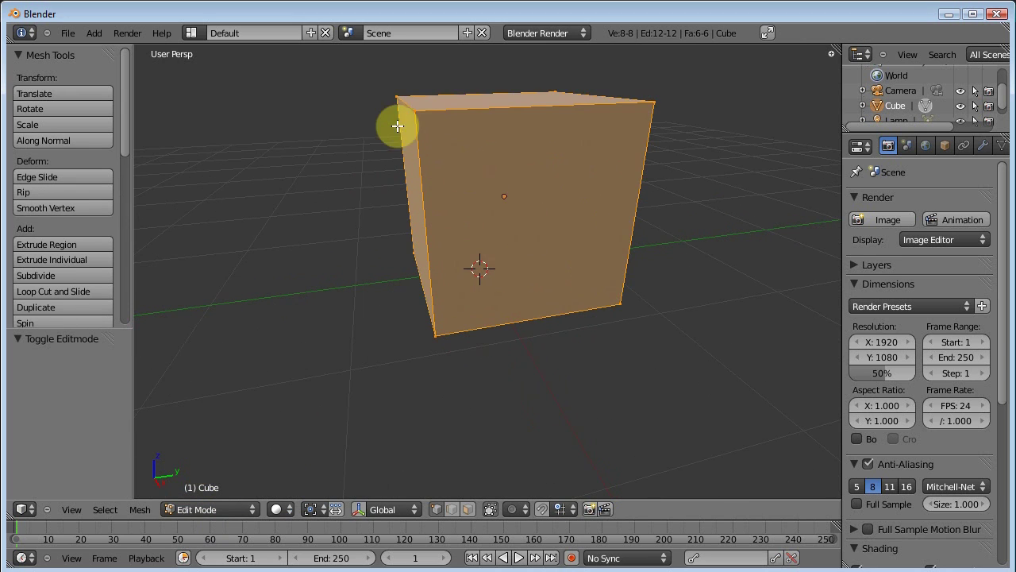
pyautogui.rightClick(401, 93)
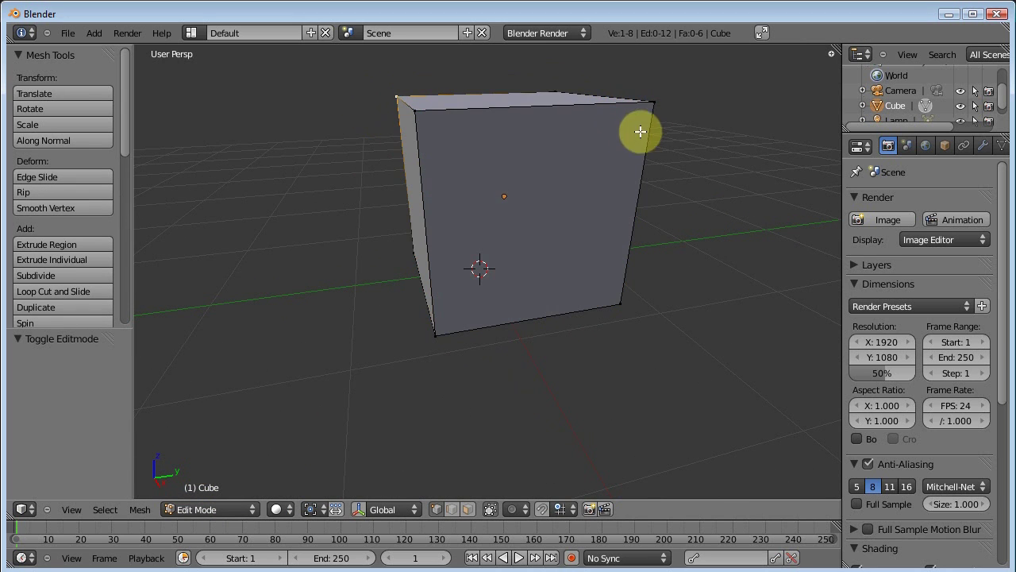
pyautogui.rightClick(654, 102)
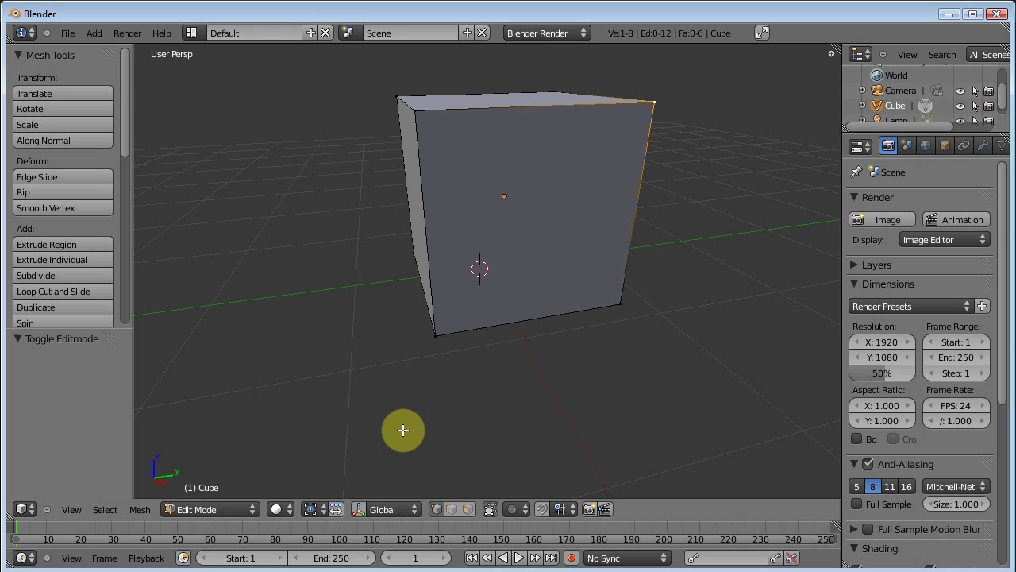
pyautogui.rightClick(404, 106)
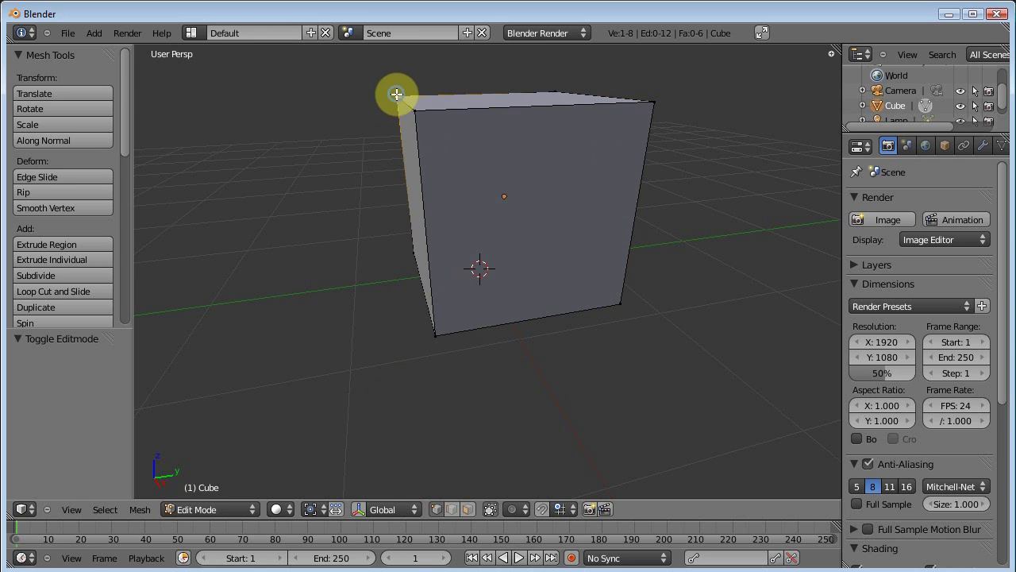
pyautogui.rightClick(655, 103)
pyautogui.rightClick(417, 112)
pyautogui.rightClick(435, 334)
pyautogui.rightClick(620, 303)
# Move corner vertices along X, Y and Z with the transform widget, then undo back to a plain cube.
pyautogui.click(358, 509)
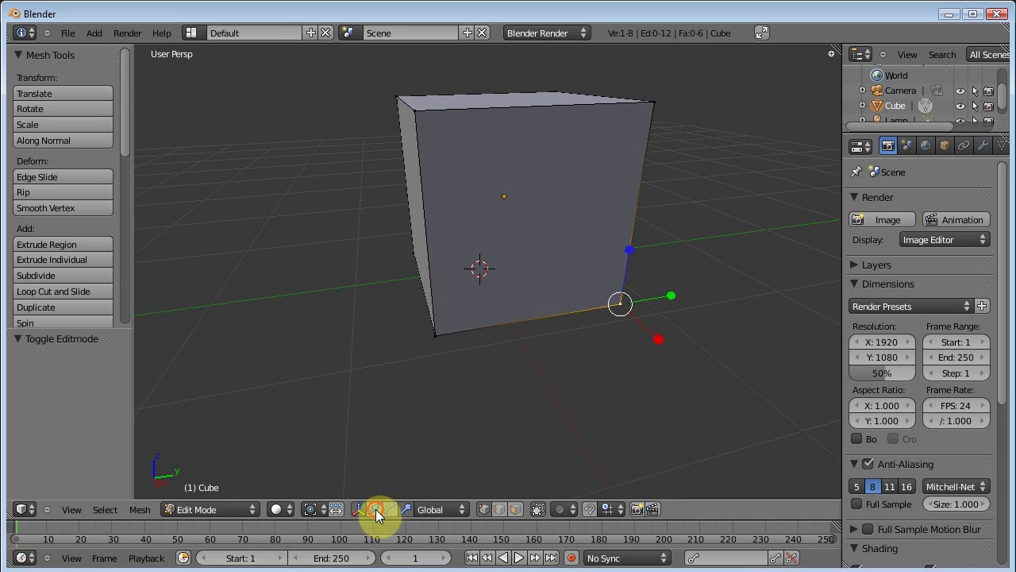
pyautogui.moveTo(635, 324); pyautogui.dragTo(749, 408)
pyautogui.rightClick(656, 99)
pyautogui.moveTo(706, 103); pyautogui.dragTo(740, 100)
pyautogui.moveTo(753, 174); pyautogui.dragTo(749, 136, button='middle')
pyautogui.moveTo(762, 135); pyautogui.dragTo(784, 101)
pyautogui.moveTo(790, 163); pyautogui.dragTo(652, 130)
pyautogui.hotkey('ctrl', 'z')
pyautogui.hotkey('ctrl', 'z')
pyautogui.hotkey('ctrl', 'z')
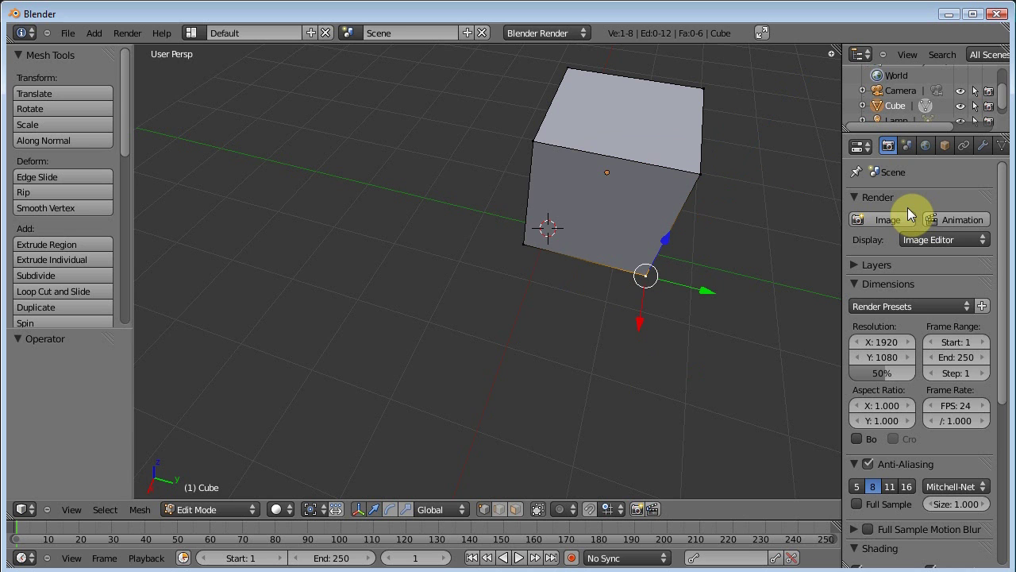
# Orbit the view, toggle orthographic and perspective, and zoom in on the cube.
pyautogui.moveTo(484, 265); pyautogui.dragTo(569, 191, button='middle')
pyautogui.press('KP_5')
pyautogui.moveTo(555, 236); pyautogui.dragTo(544, 297, button='middle')
pyautogui.press('KP_5')
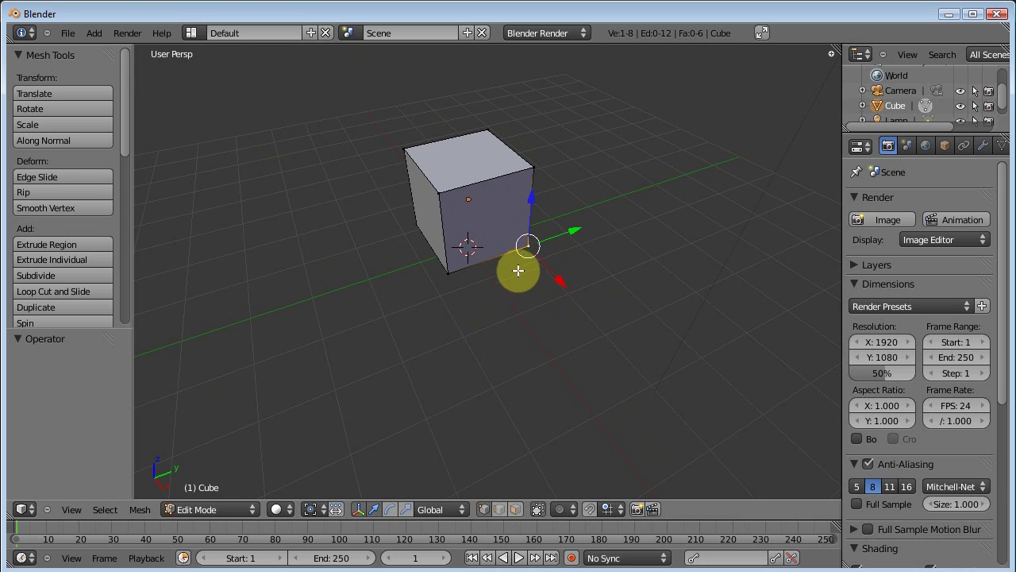
pyautogui.scroll(3, 533, 274)
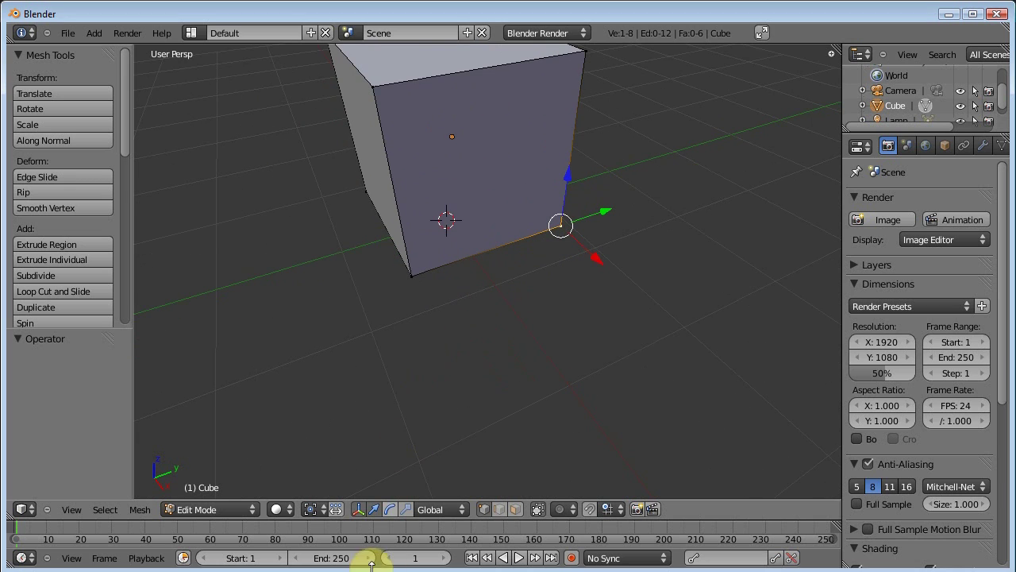
# Hide the transform handles, then start moving the selected vertex with G and cancel it.
pyautogui.click(359, 510)
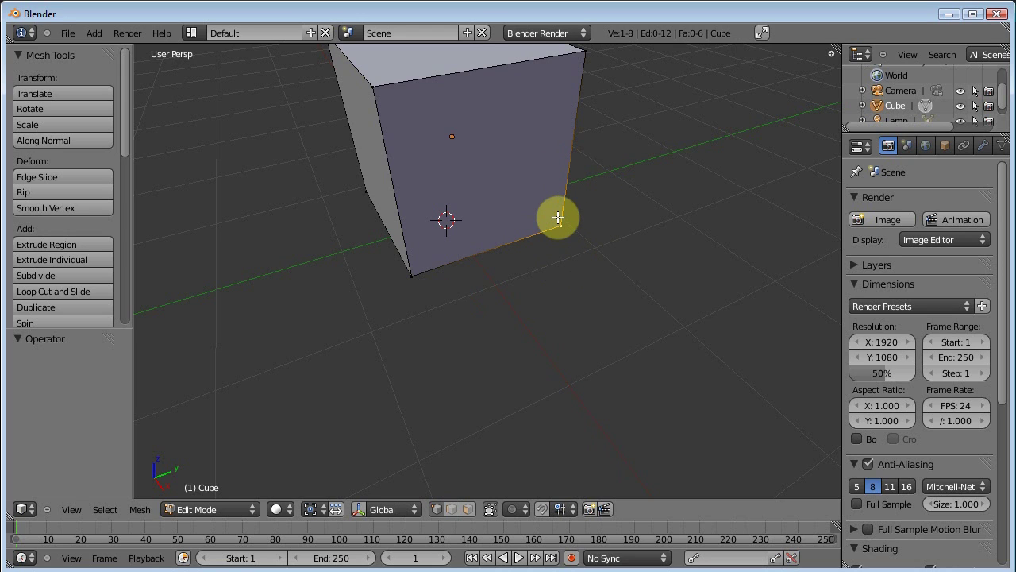
pyautogui.press('g')
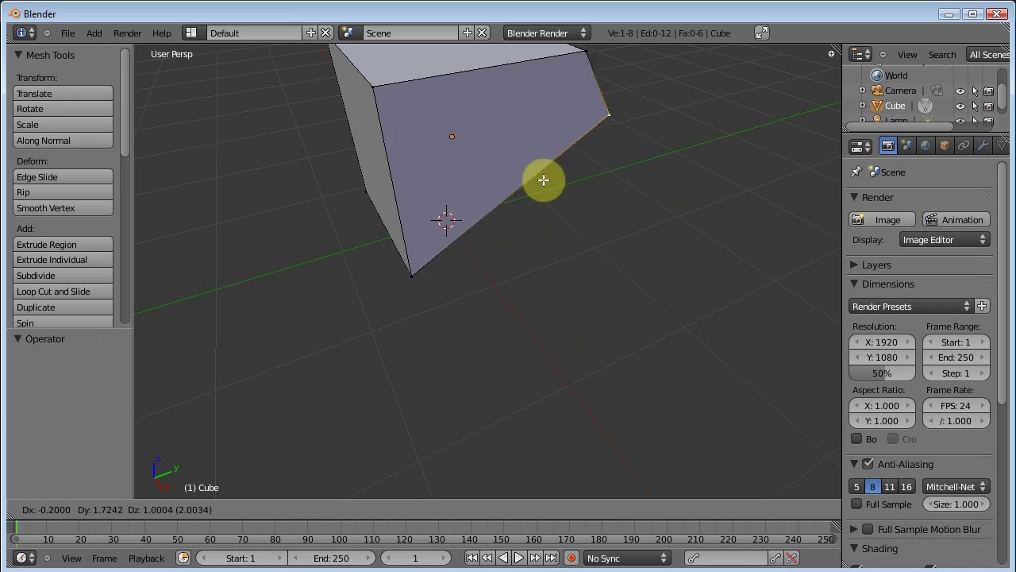
pyautogui.rightClick(664, 286)
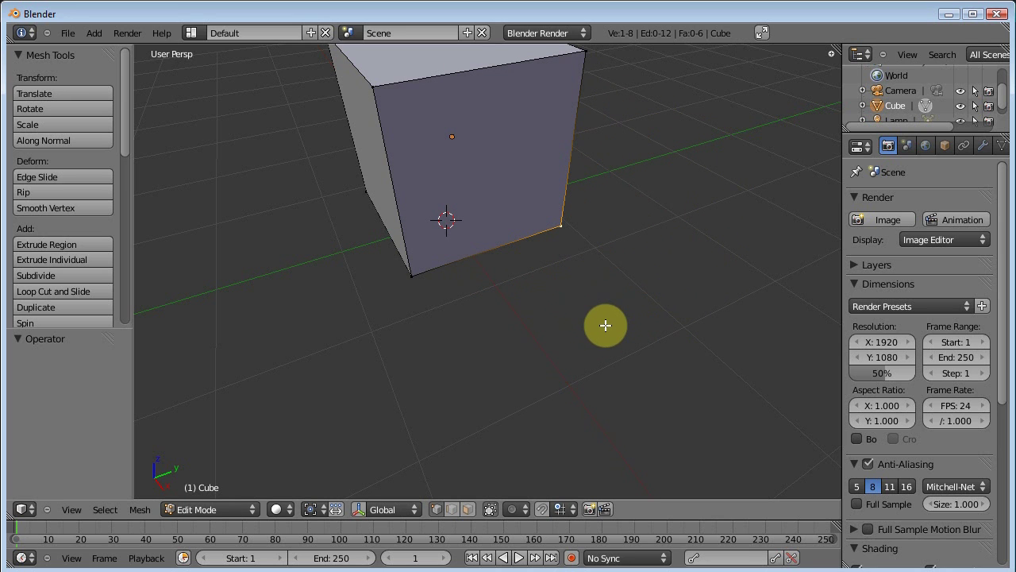
pyautogui.press('Tab')
pyautogui.scroll(-4, 500, 278)
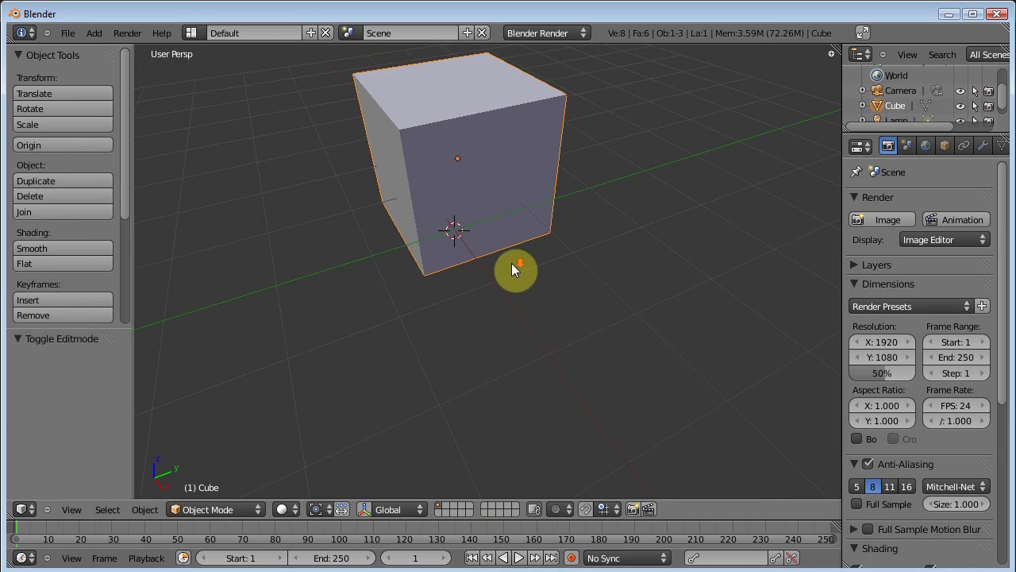
pyautogui.scroll(-2, 482, 224)
pyautogui.press('g')
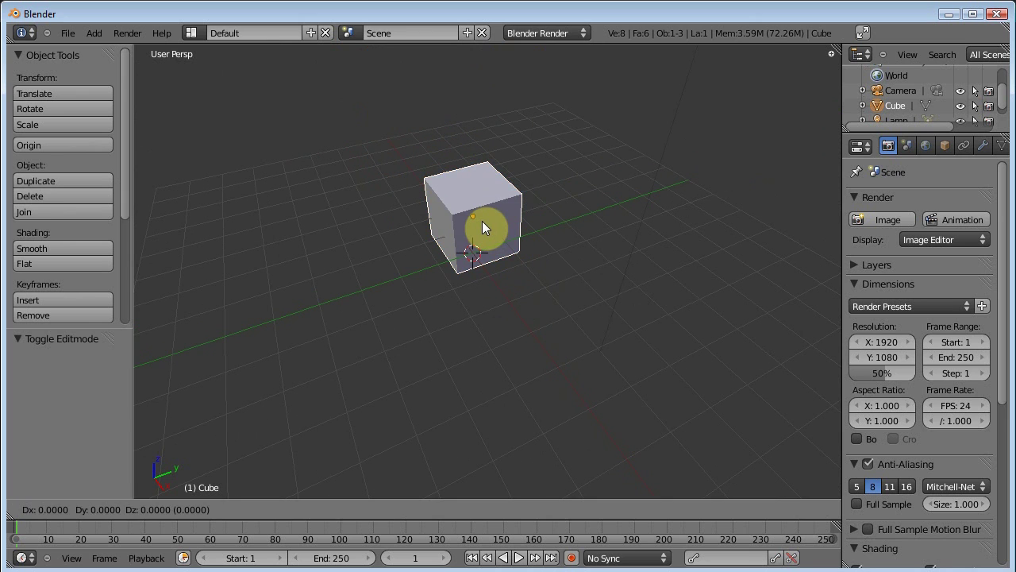
pyautogui.rightClick(476, 228)
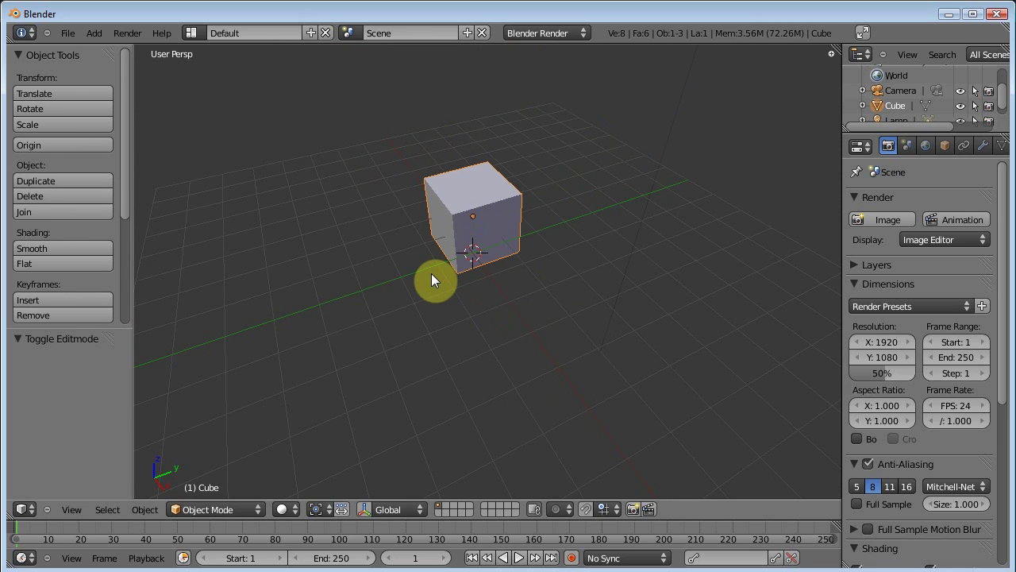
pyautogui.press('s')
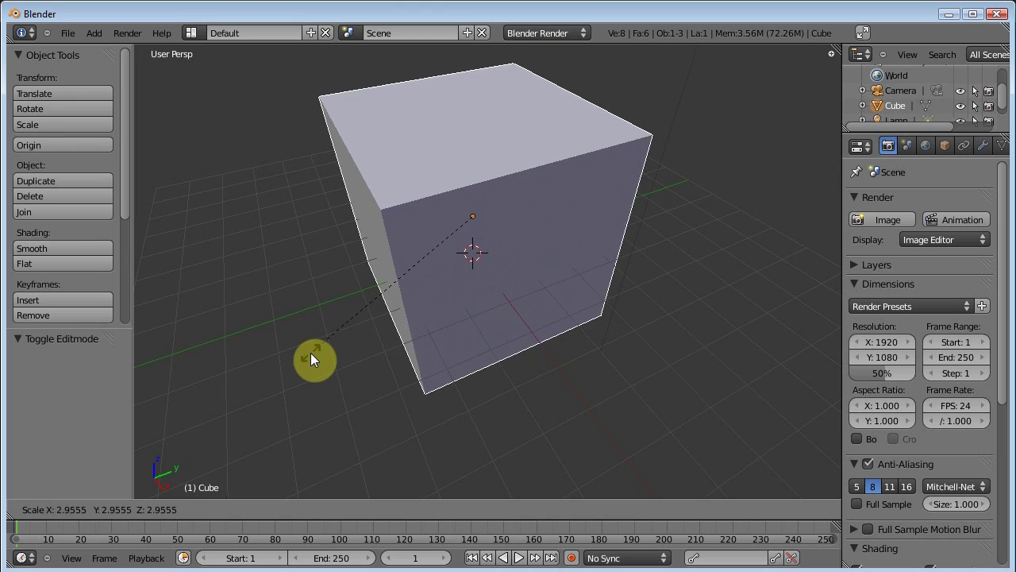
pyautogui.rightClick(311, 352)
pyautogui.press('r')
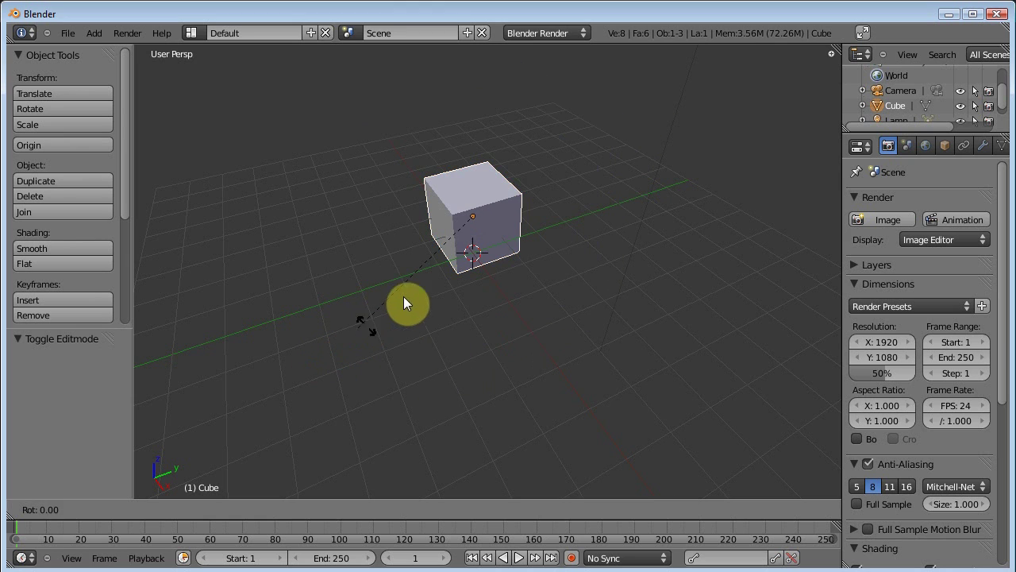
pyautogui.rightClick(464, 392)
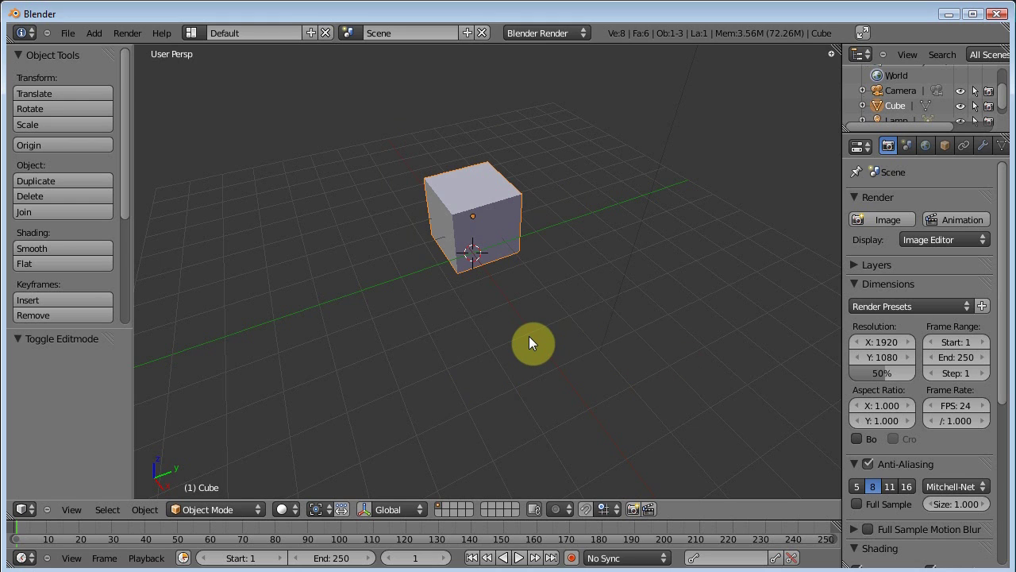
pyautogui.press('s')
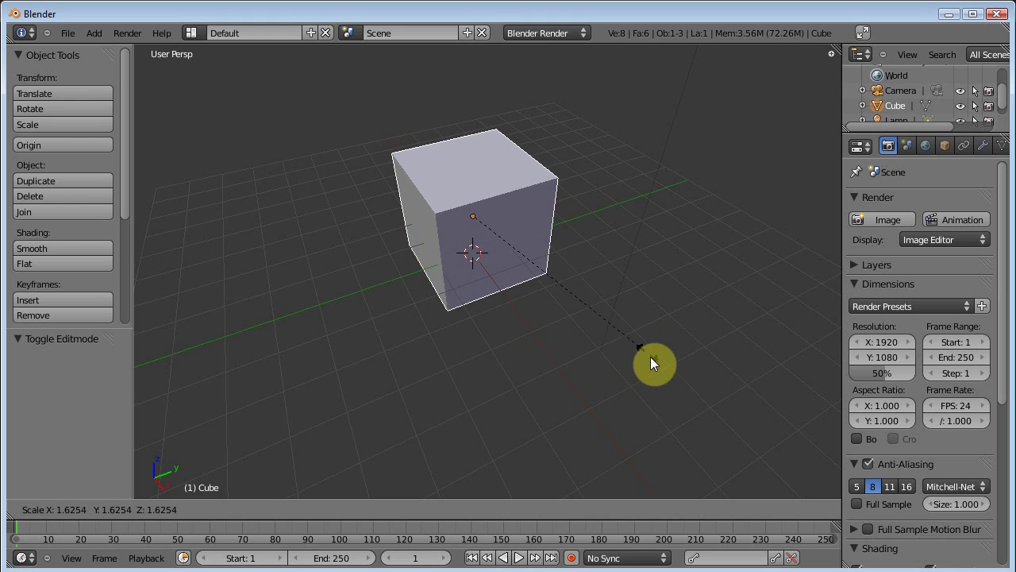
pyautogui.click(698, 396)
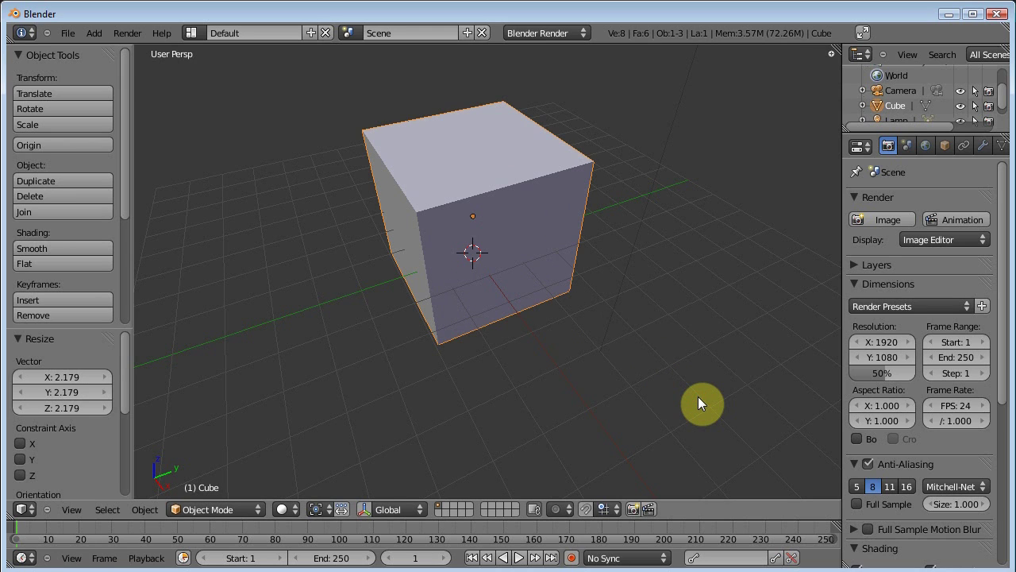
pyautogui.hotkey('ctrl', 'z')
pyautogui.press('s')
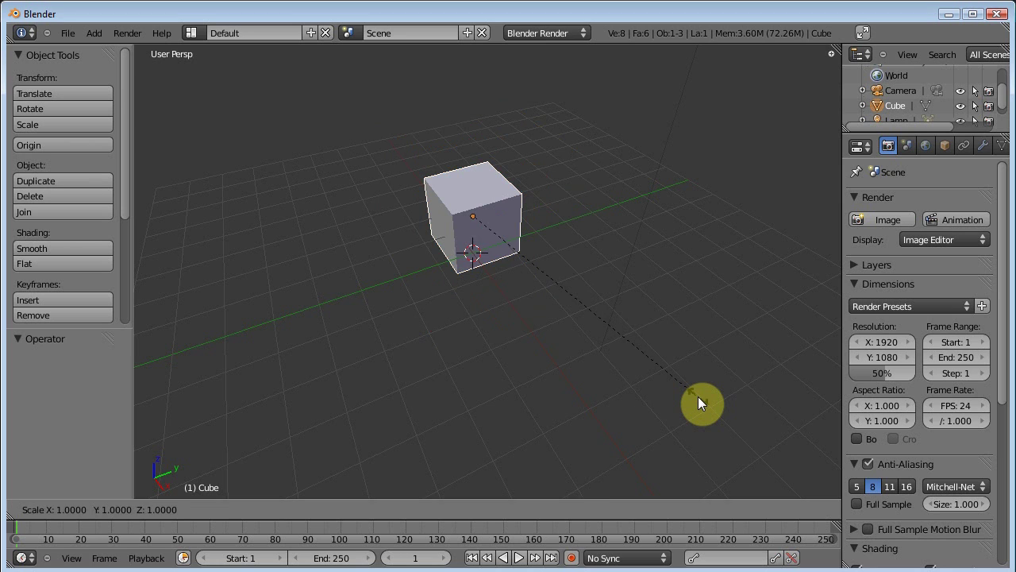
pyautogui.rightClick(399, 412)
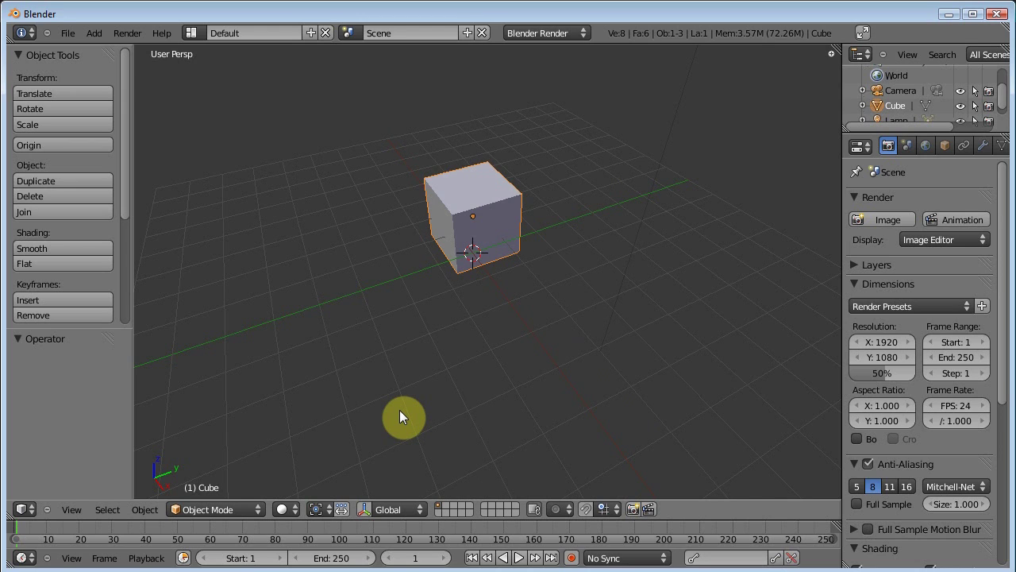
pyautogui.press('r')
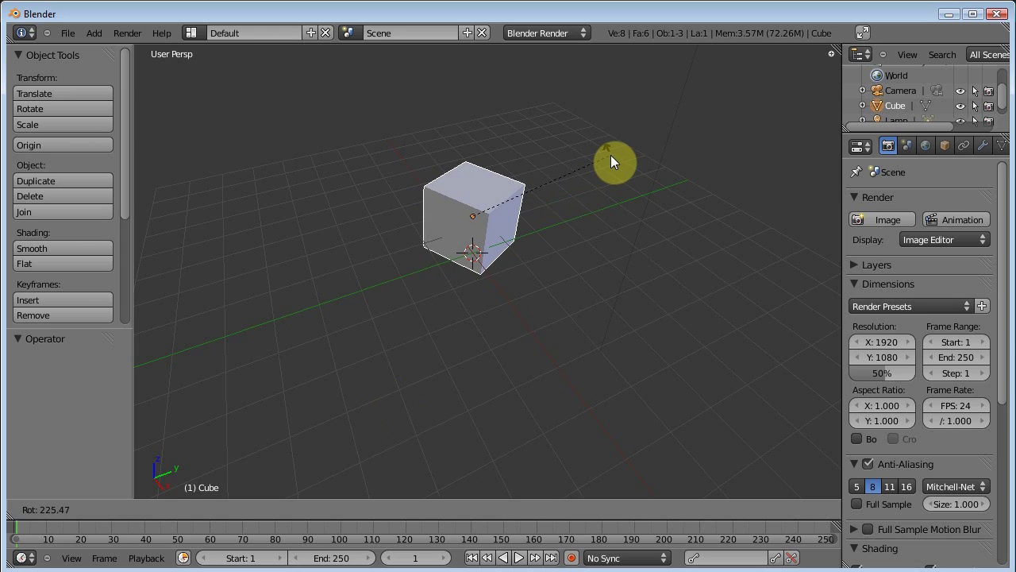
pyautogui.rightClick(610, 156)
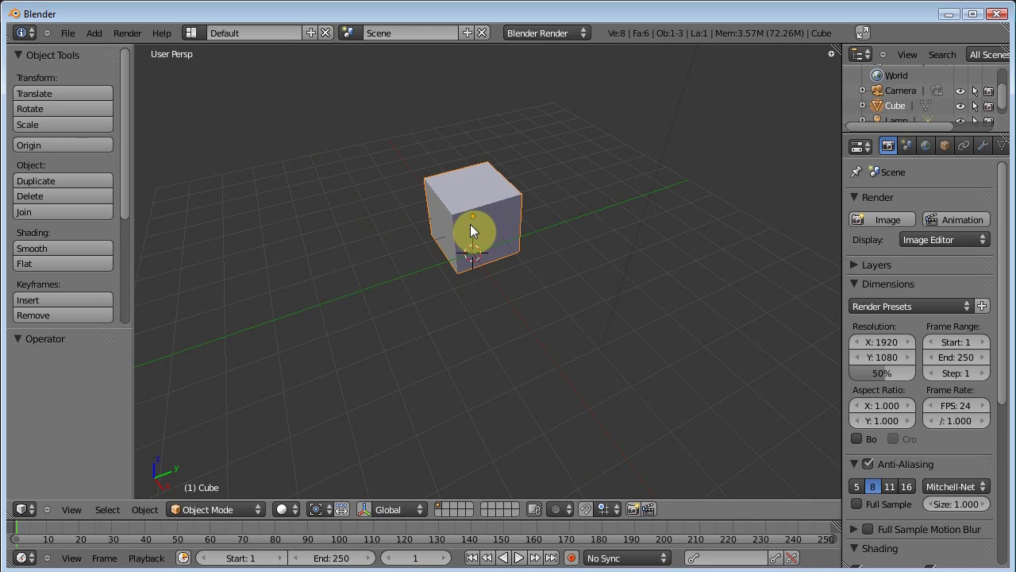
pyautogui.press('g')
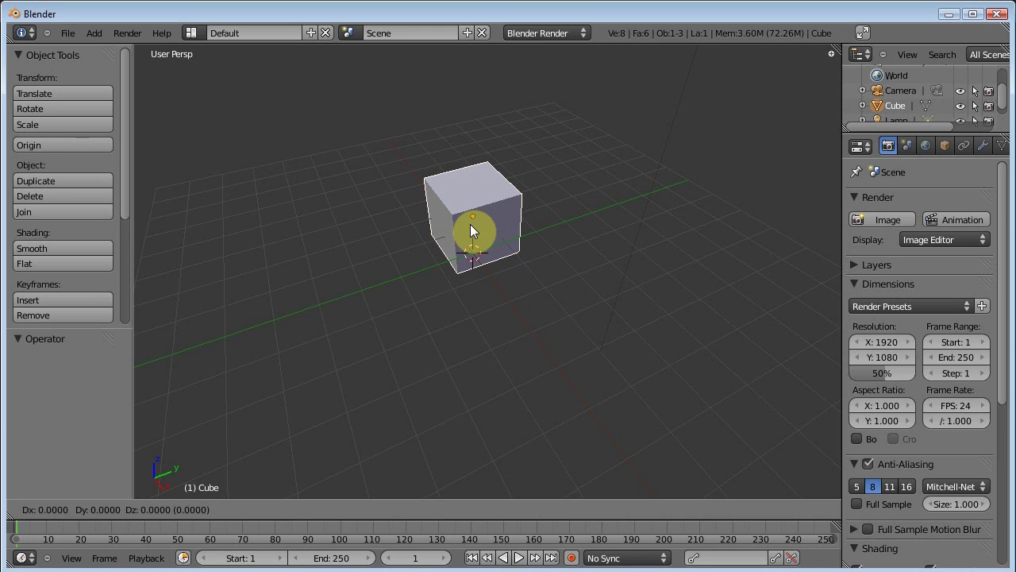
pyautogui.press('x')
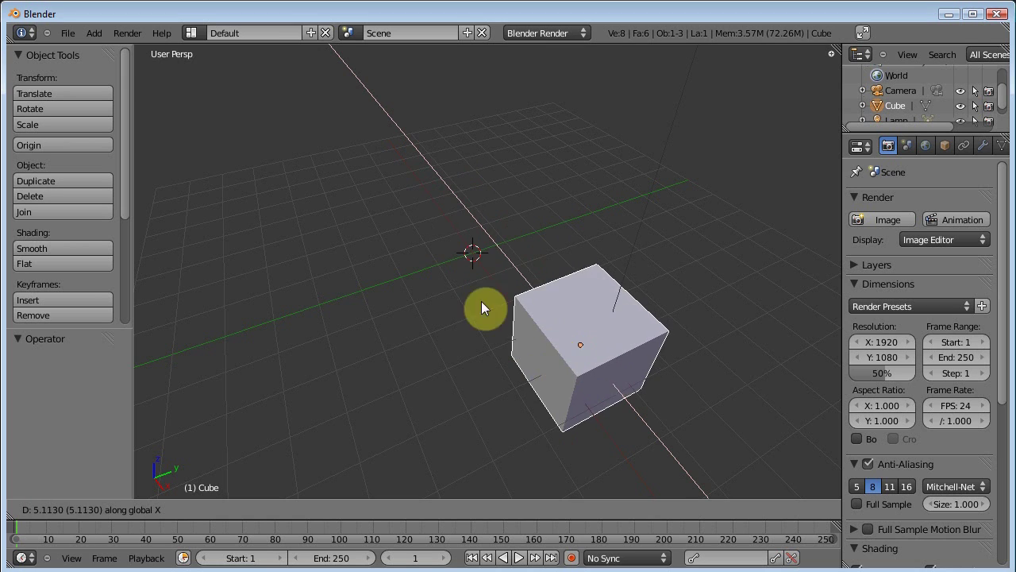
pyautogui.press('Escape')
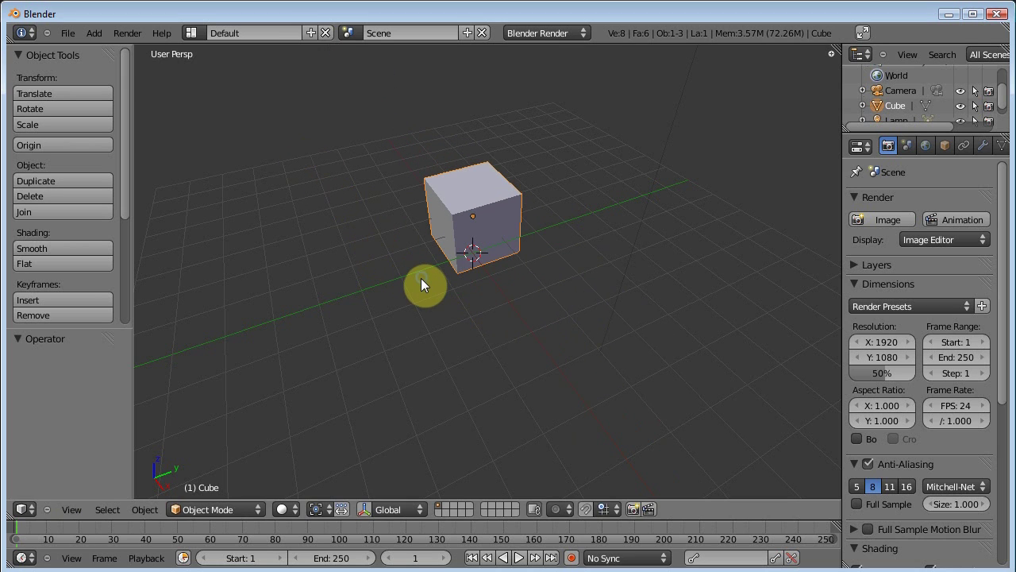
pyautogui.press('g')
pyautogui.press('y')
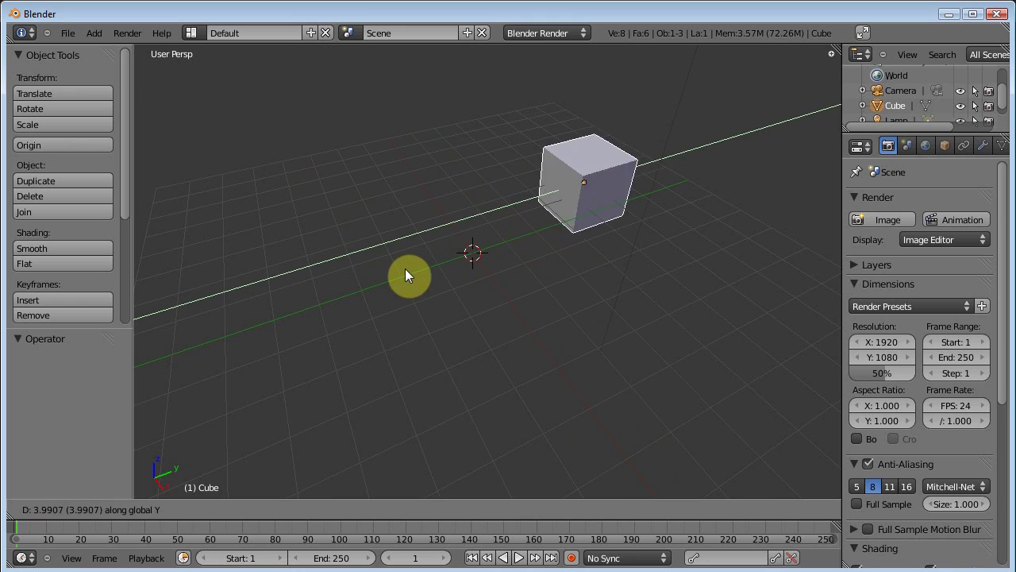
pyautogui.press('Escape')
pyautogui.press('g')
pyautogui.press('z')
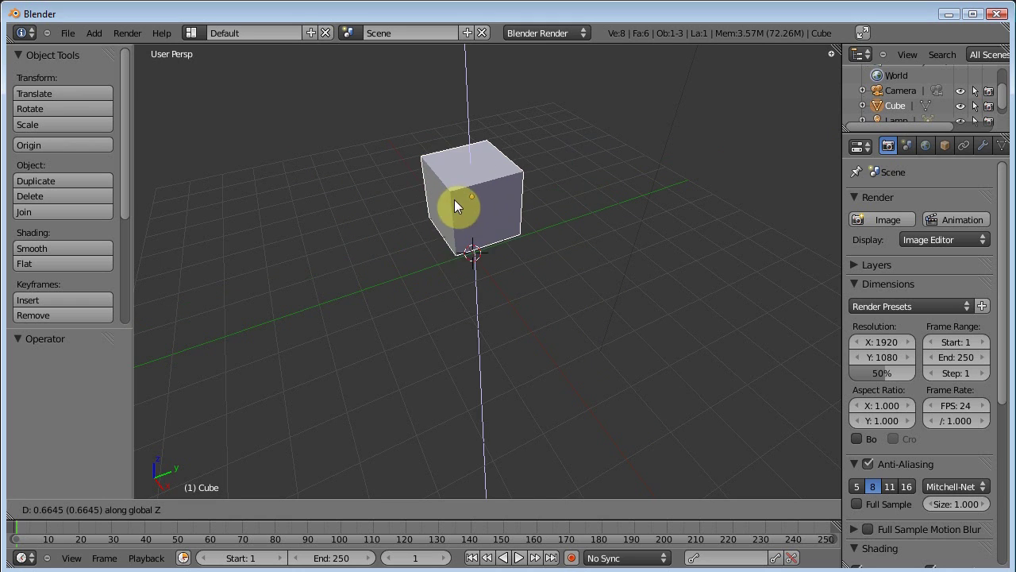
pyautogui.rightClick(435, 293)
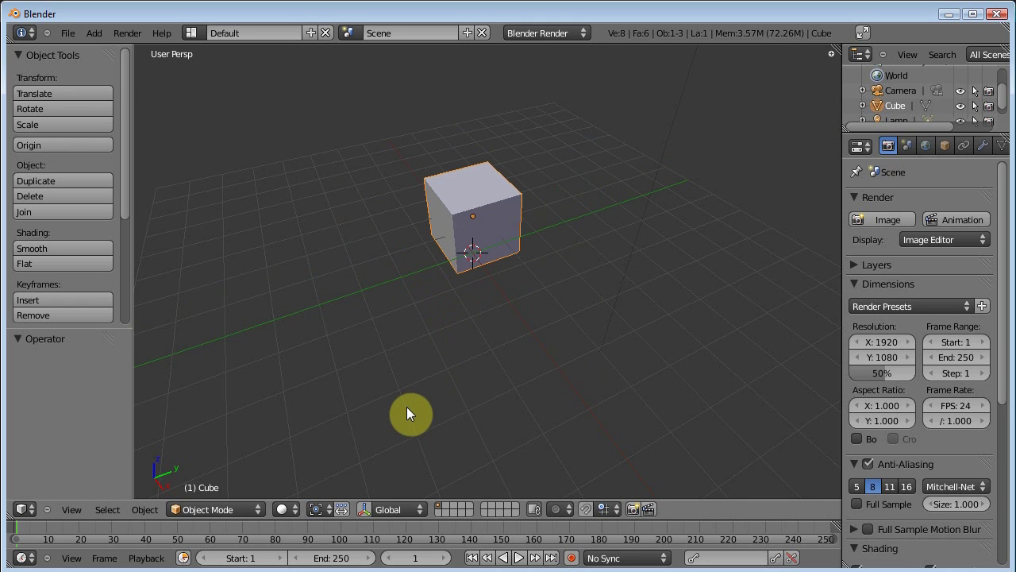
pyautogui.press('s')
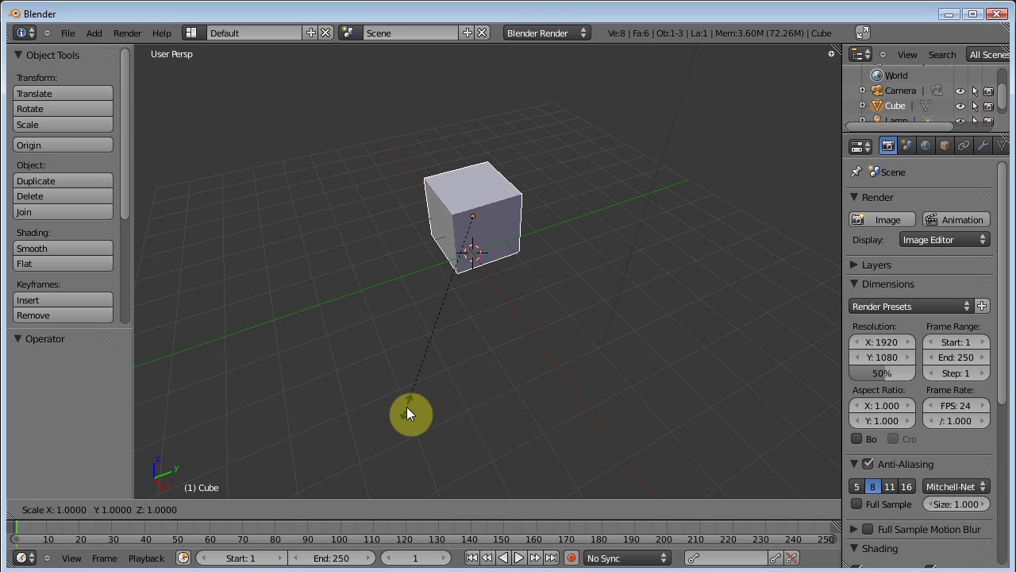
pyautogui.press('x')
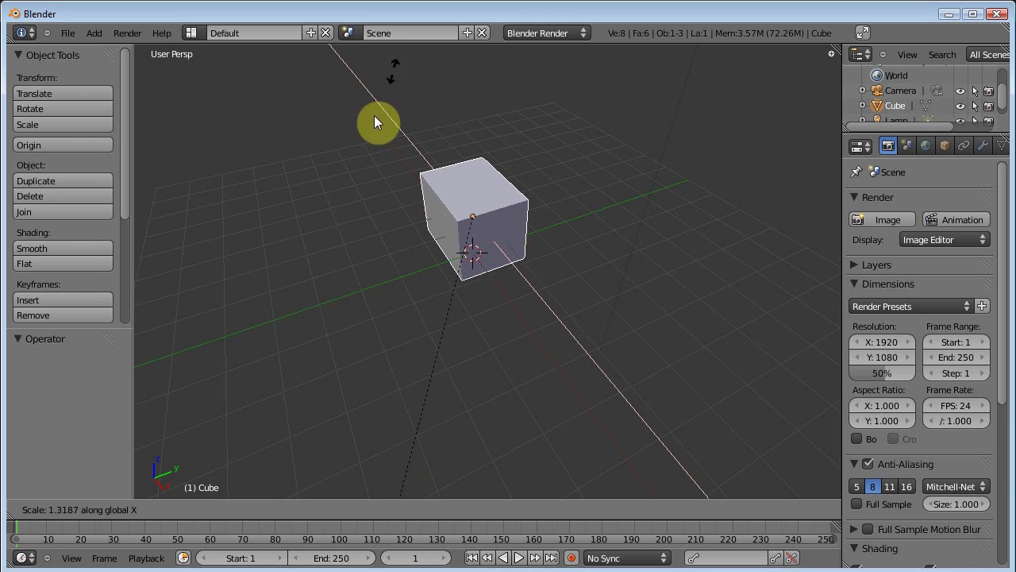
pyautogui.rightClick(243, 64)
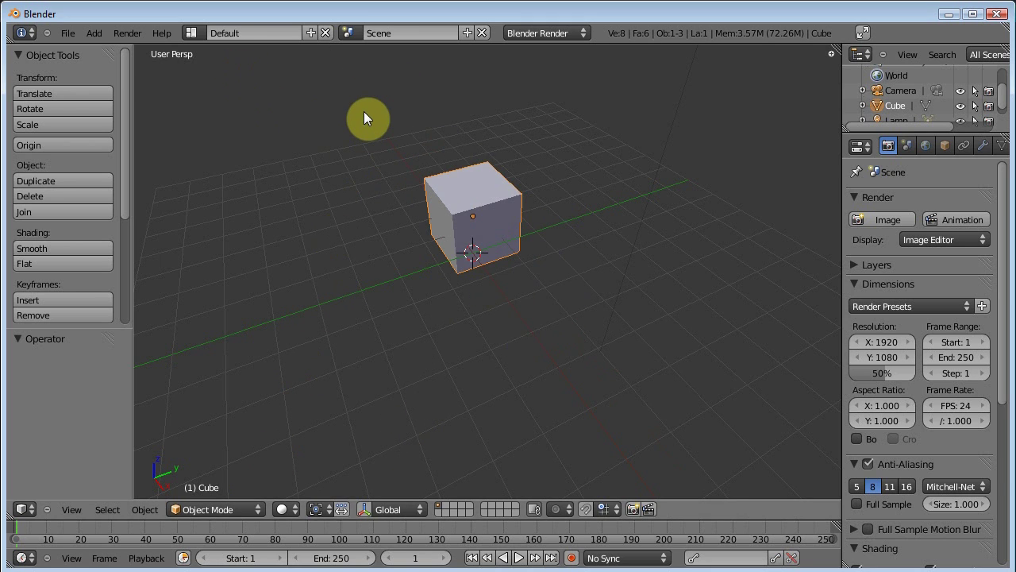
pyautogui.press('s')
pyautogui.press('y')
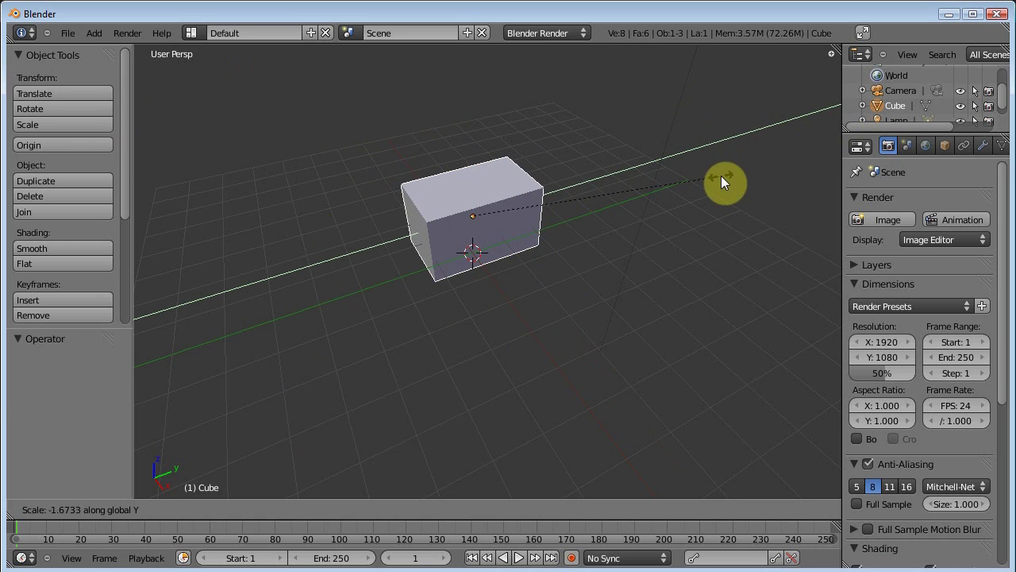
pyautogui.click(719, 176)
pyautogui.hotkey('ctrl', 'z')
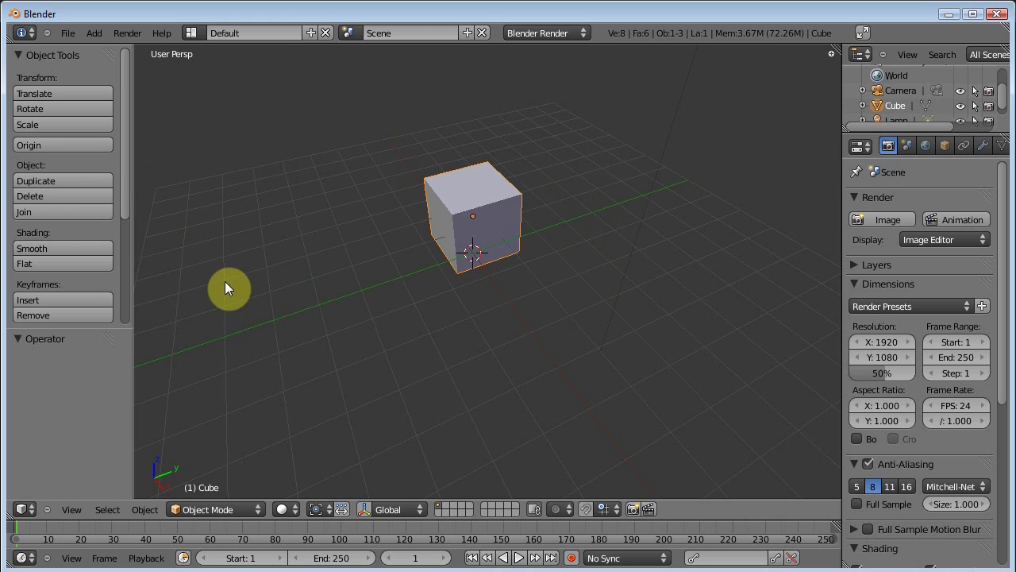
# In Edit Mode, start an X-constrained move of the left edge, cancel it, and return to Object Mode.
pyautogui.press('Tab')
pyautogui.rightClick(450, 216)
pyautogui.press('g')
pyautogui.press('x')
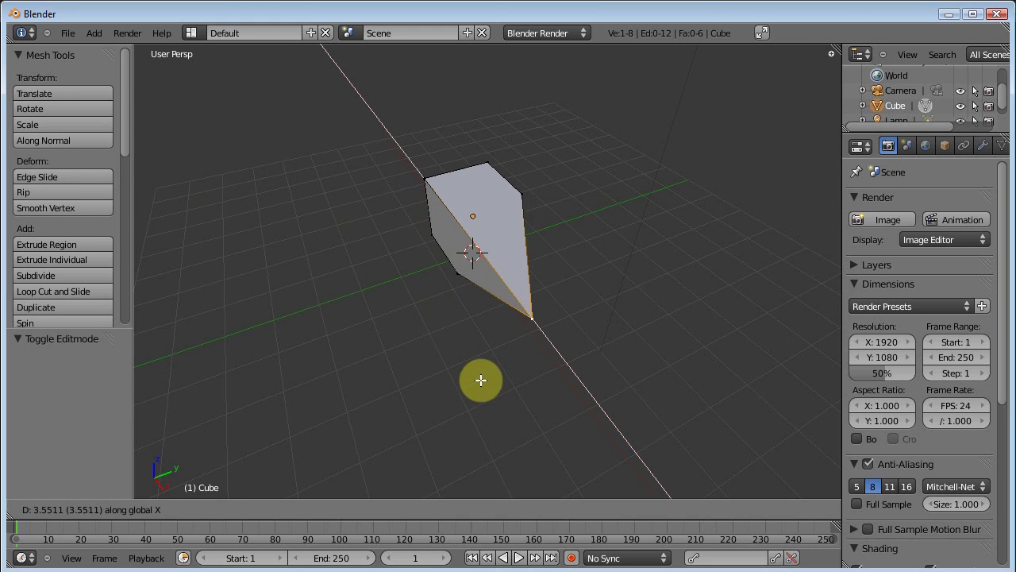
pyautogui.rightClick(432, 298)
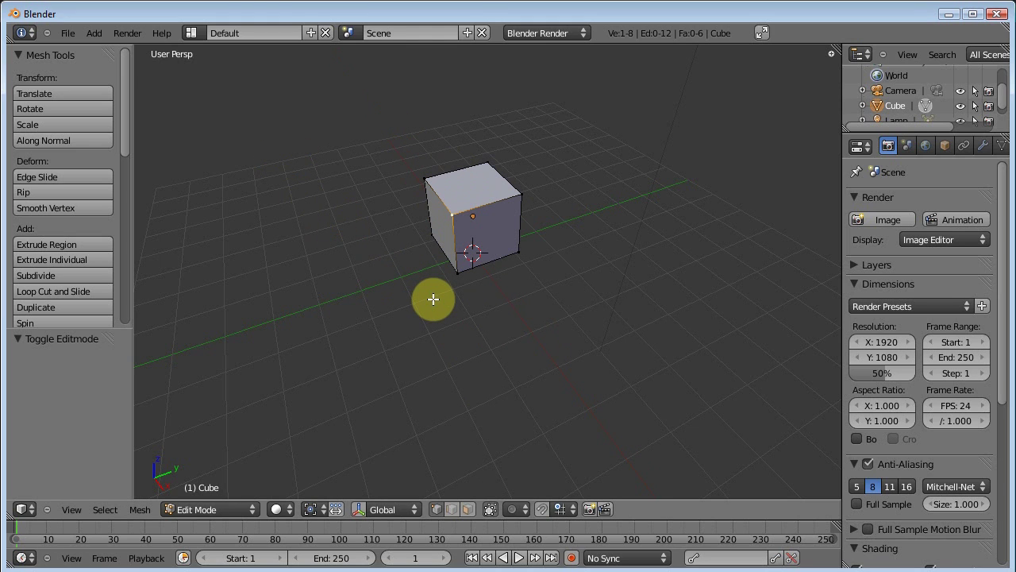
pyautogui.press('Tab')
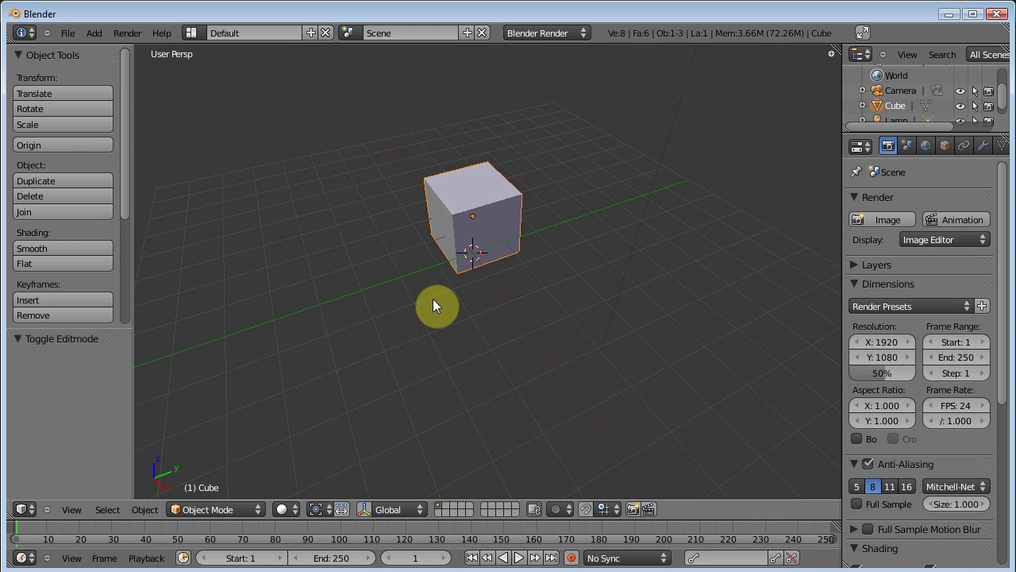
# Enter Edit Mode, switch to face select mode, and select the cube's front face.
pyautogui.press('Tab')
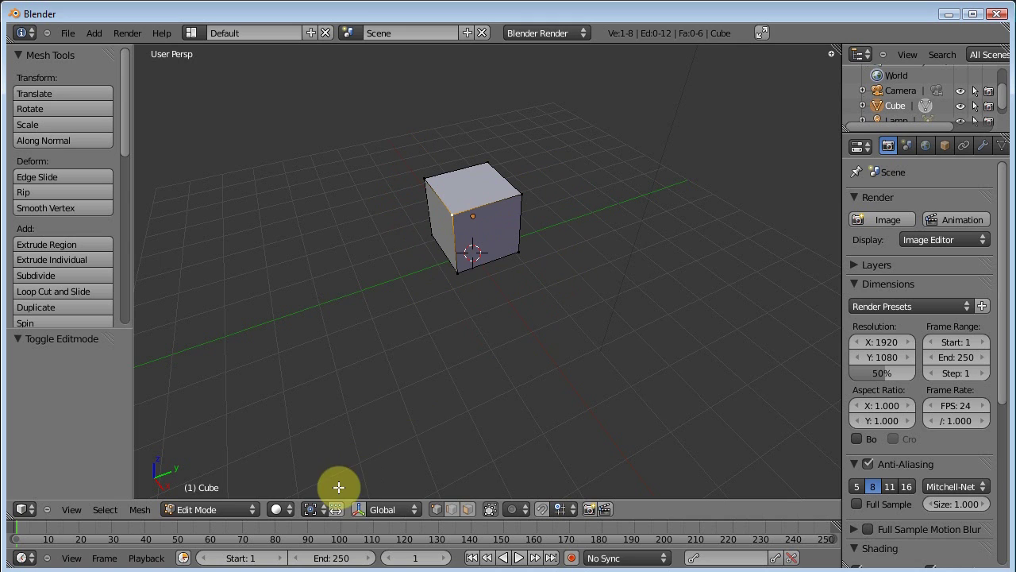
pyautogui.click(452, 509)
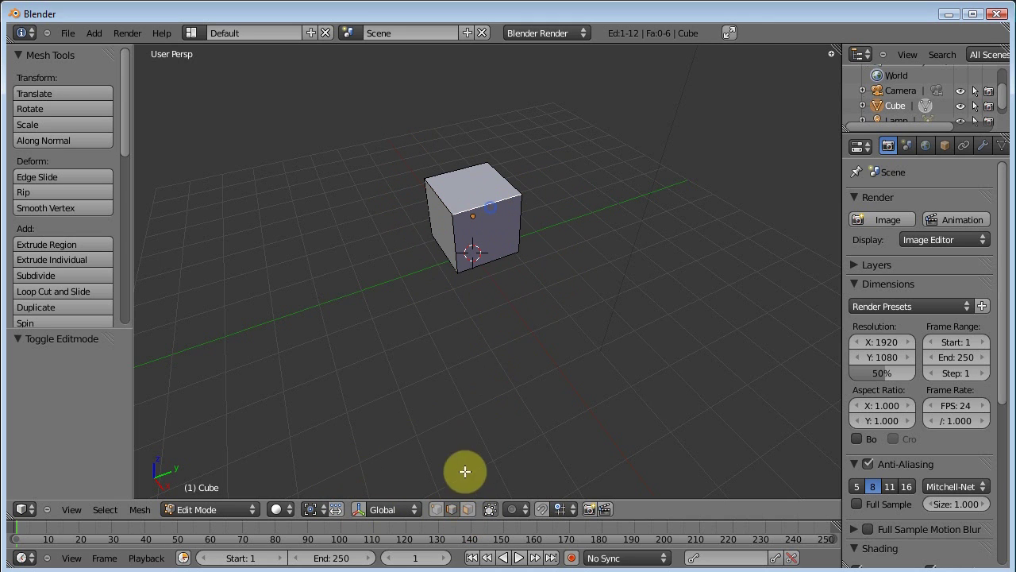
pyautogui.click(467, 509)
pyautogui.rightClick(497, 232)
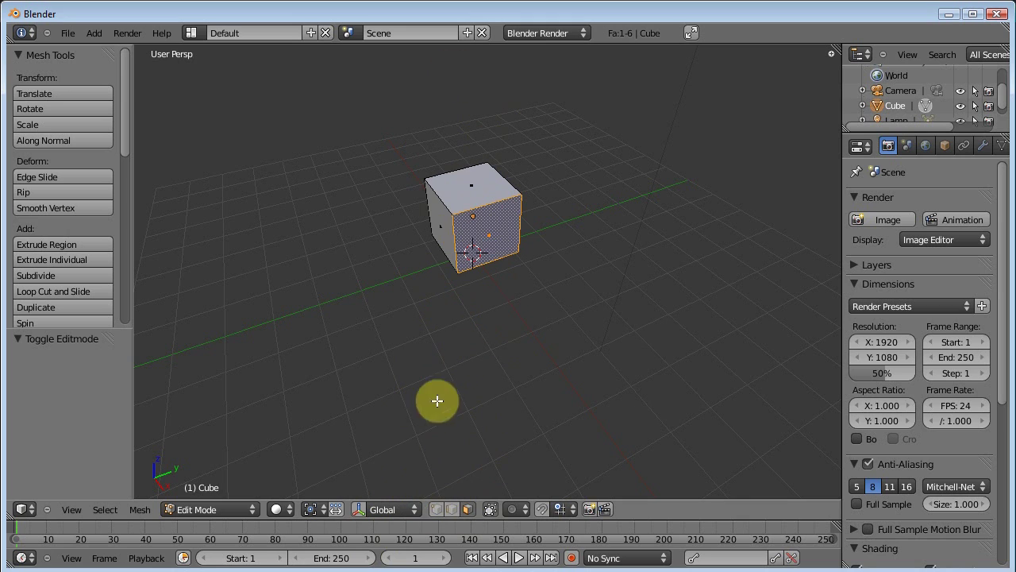
# Toggle the header select modes from edge to face, then deselect the front face.
pyautogui.click(450, 508)
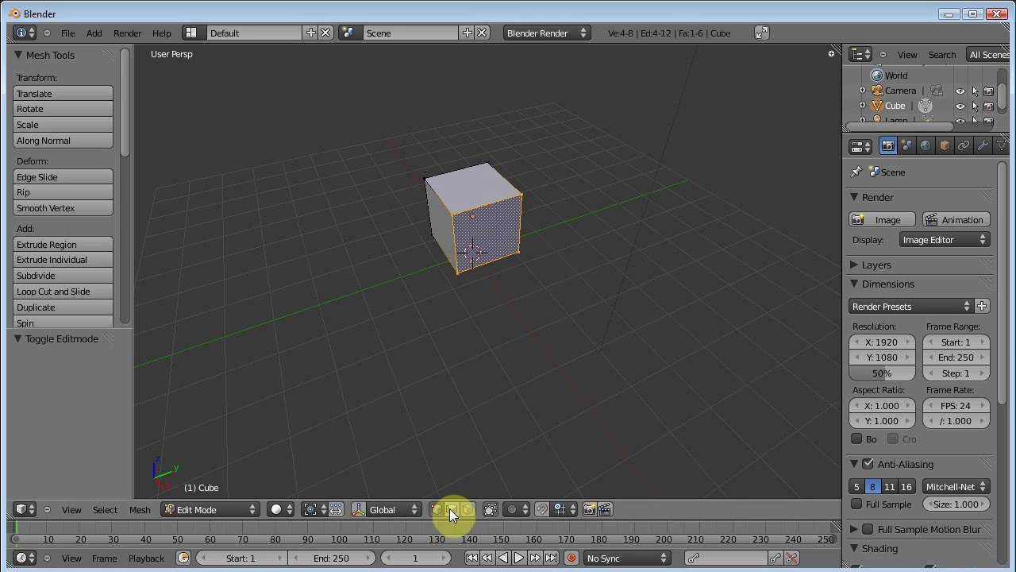
pyautogui.click(452, 510)
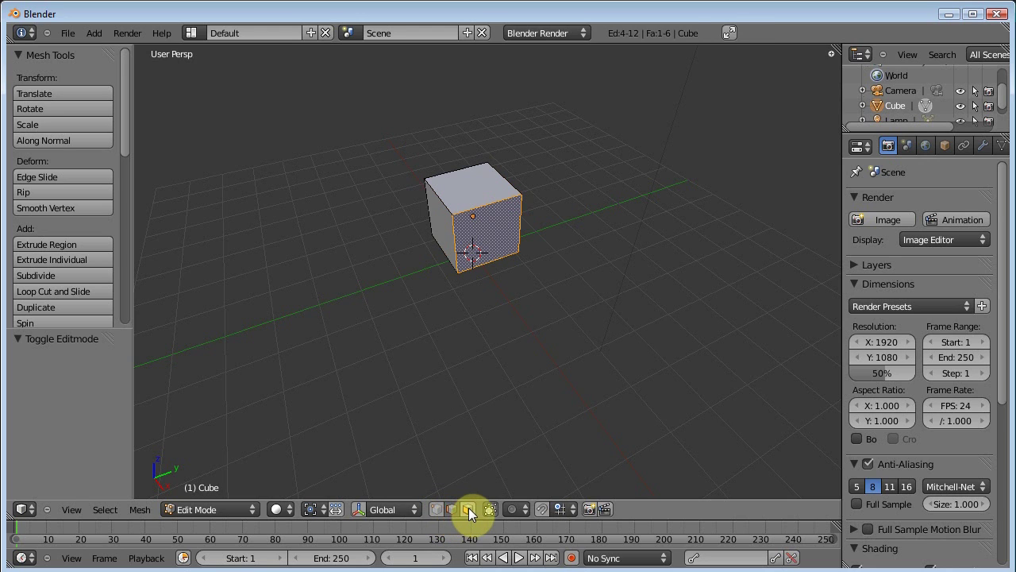
pyautogui.click(469, 509)
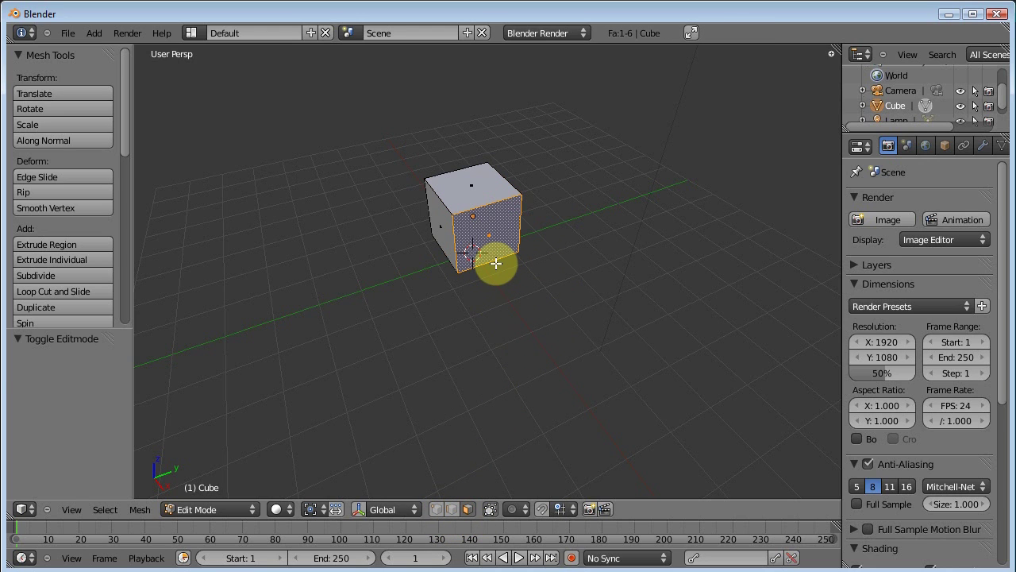
pyautogui.press('a')
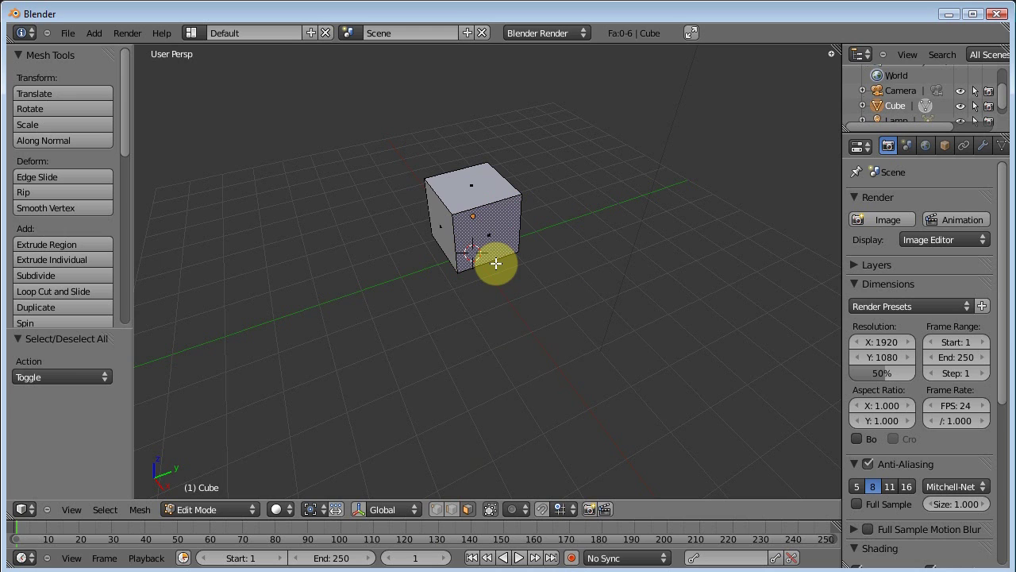
# Use the Ctrl+Tab Mesh Select Mode menu to try edge and vertex, finally choosing Face.
pyautogui.hotkey('ctrl', 'Tab')
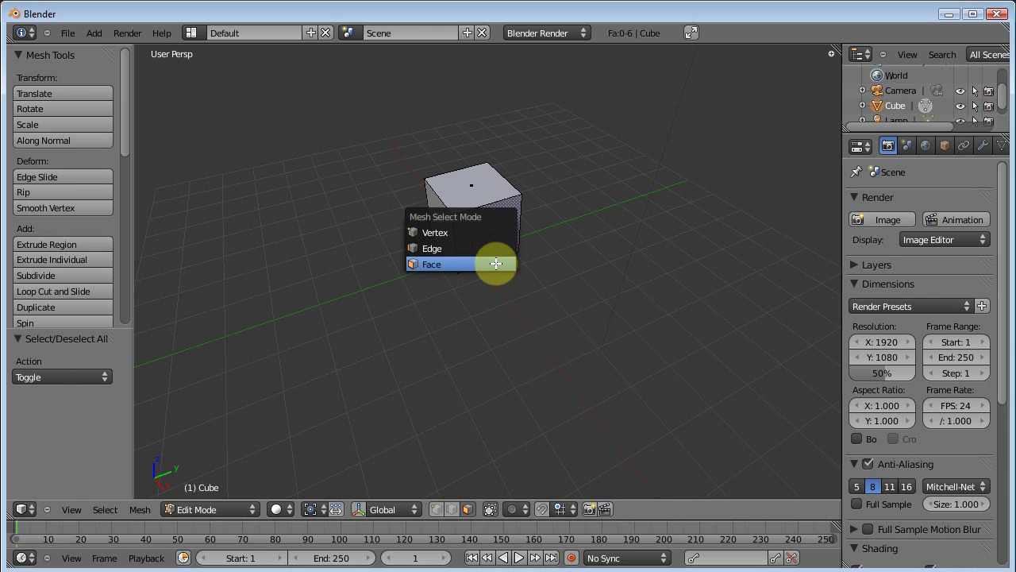
pyautogui.keyDown('shift'); pyautogui.click(462, 251); pyautogui.keyUp('shift')
pyautogui.hotkey('ctrl', 'Tab')
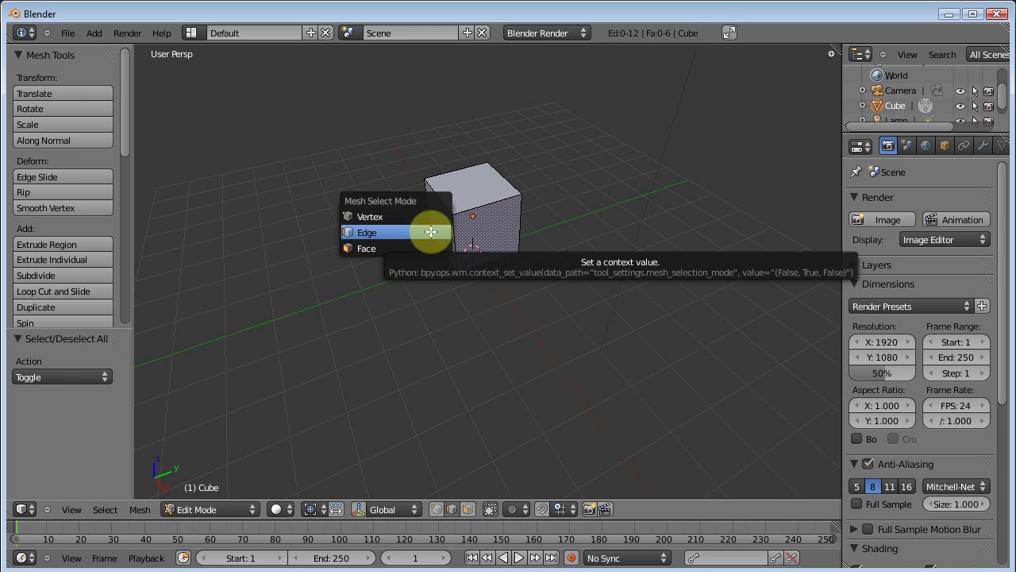
pyautogui.keyDown('shift'); pyautogui.click(368, 216); pyautogui.keyUp('shift')
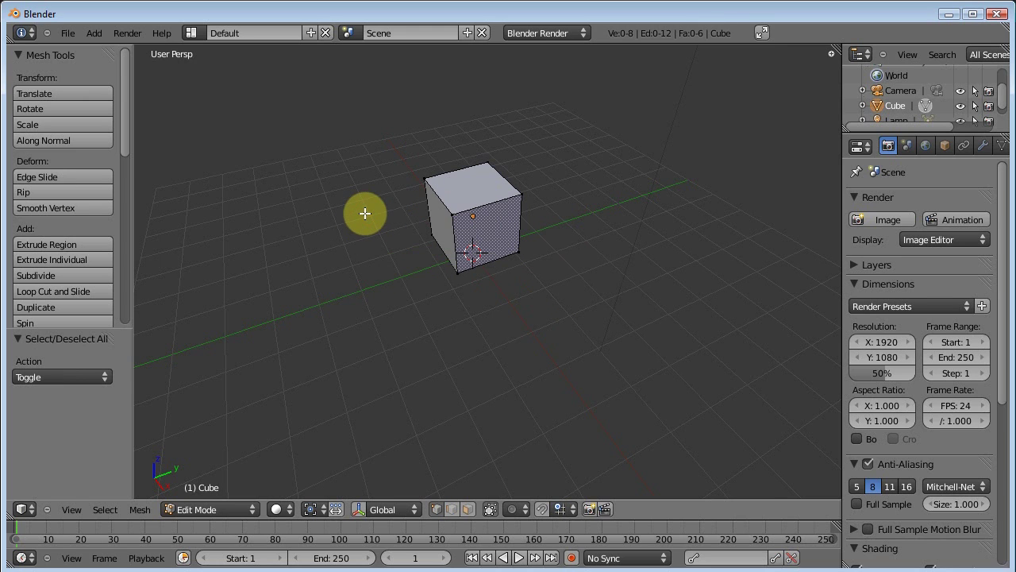
pyautogui.hotkey('ctrl', 'Tab')
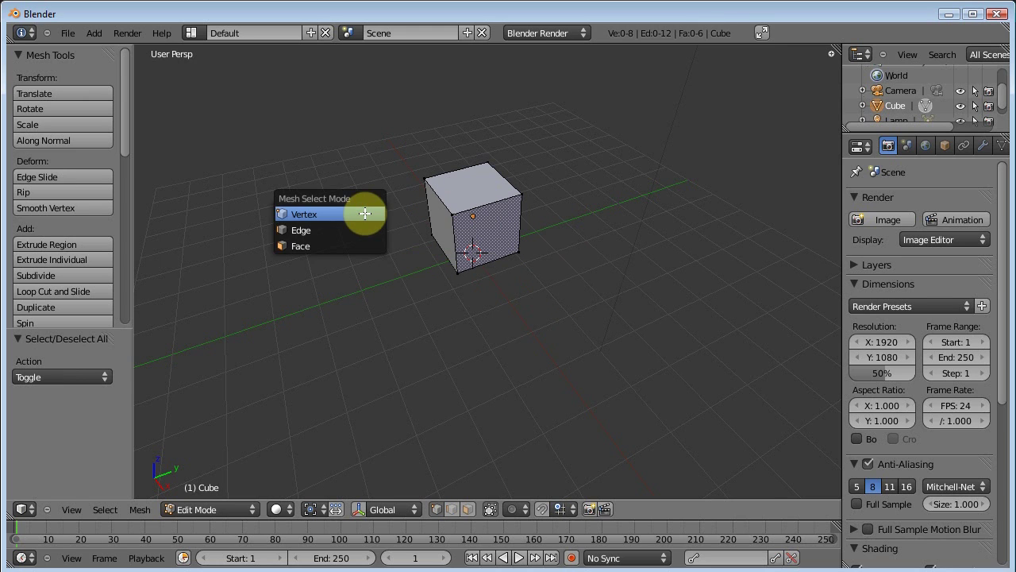
pyautogui.click(316, 251)
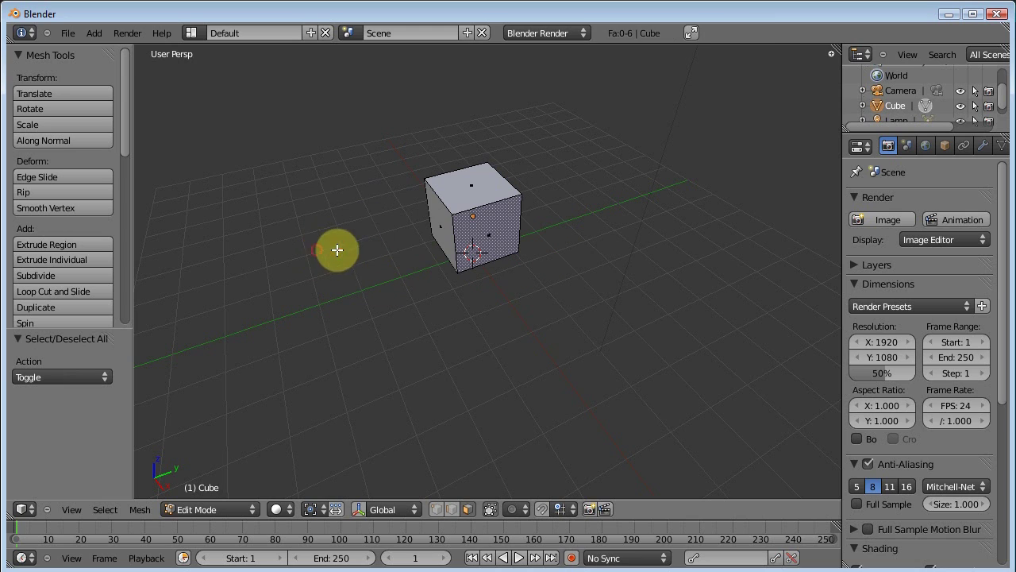
# Select the cube's top face and scale it by 2.202 so the sides flare outward.
pyautogui.rightClick(474, 192)
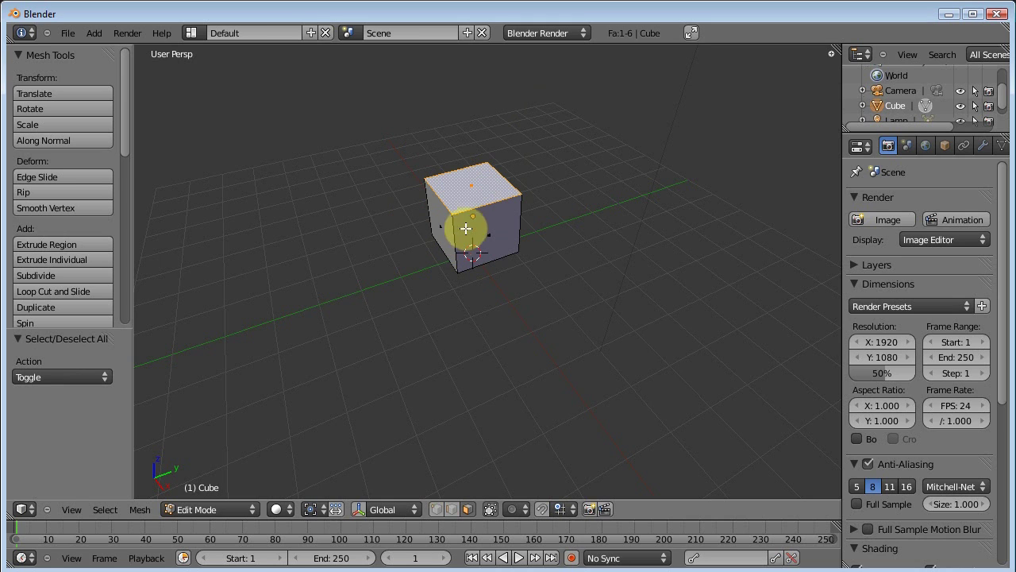
pyautogui.press('s')
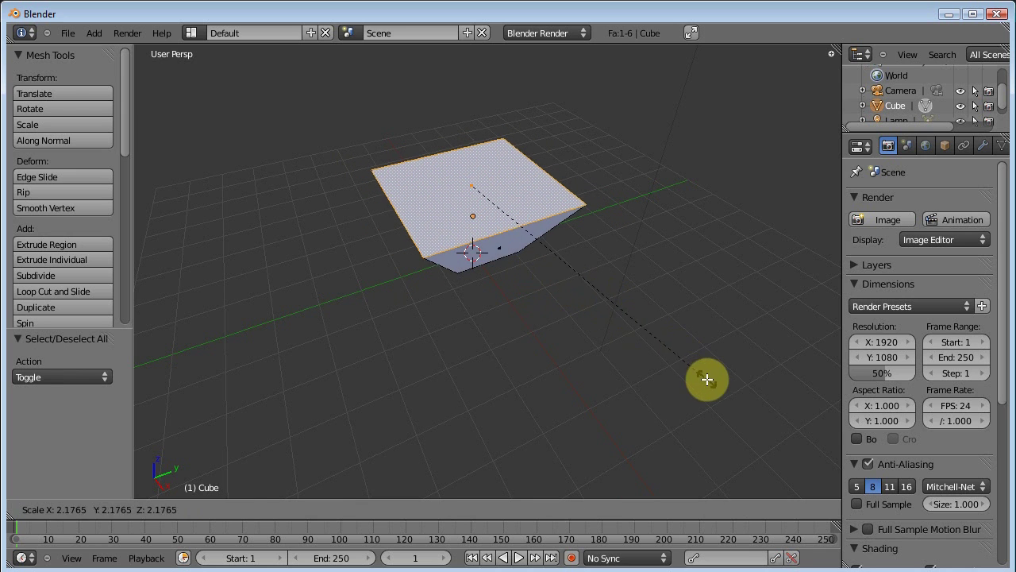
pyautogui.click(706, 377)
pyautogui.moveTo(651, 302); pyautogui.dragTo(617, 320, button='middle')
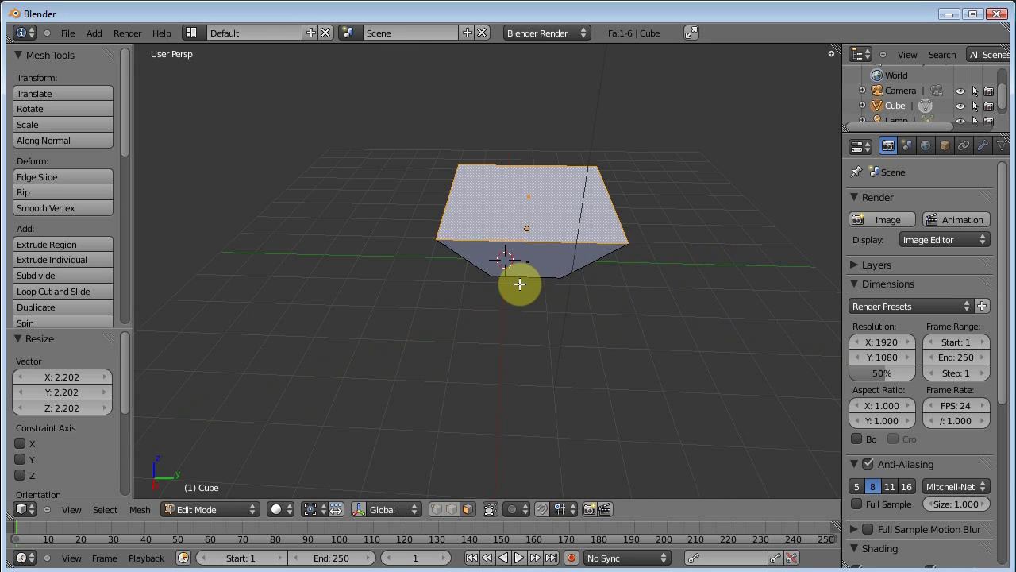
# Undo the scale, extrude the top face, and raise it 2.160 along Z.
pyautogui.hotkey('ctrl', 'z')
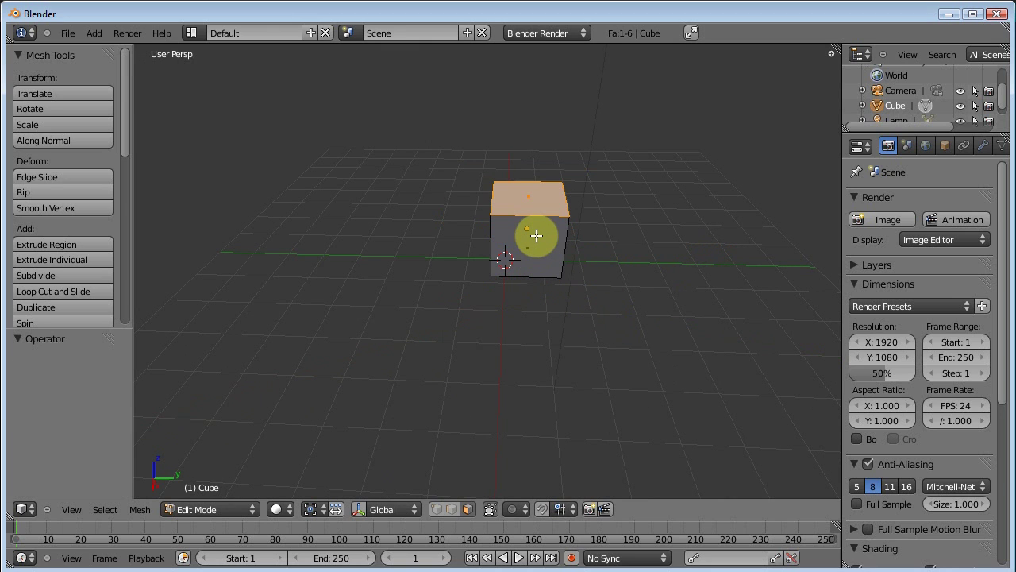
pyautogui.press('e')
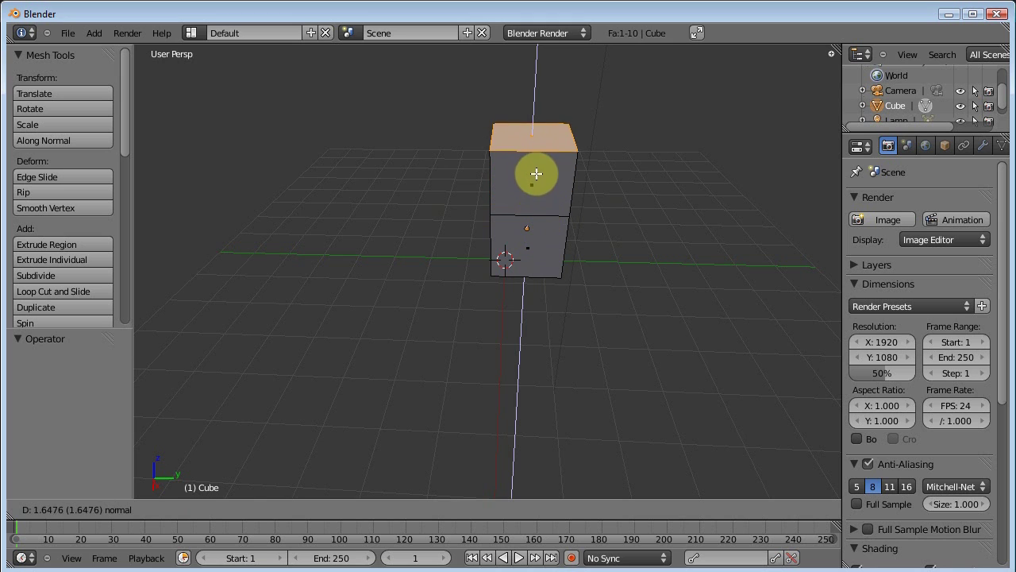
pyautogui.rightClick(536, 171)
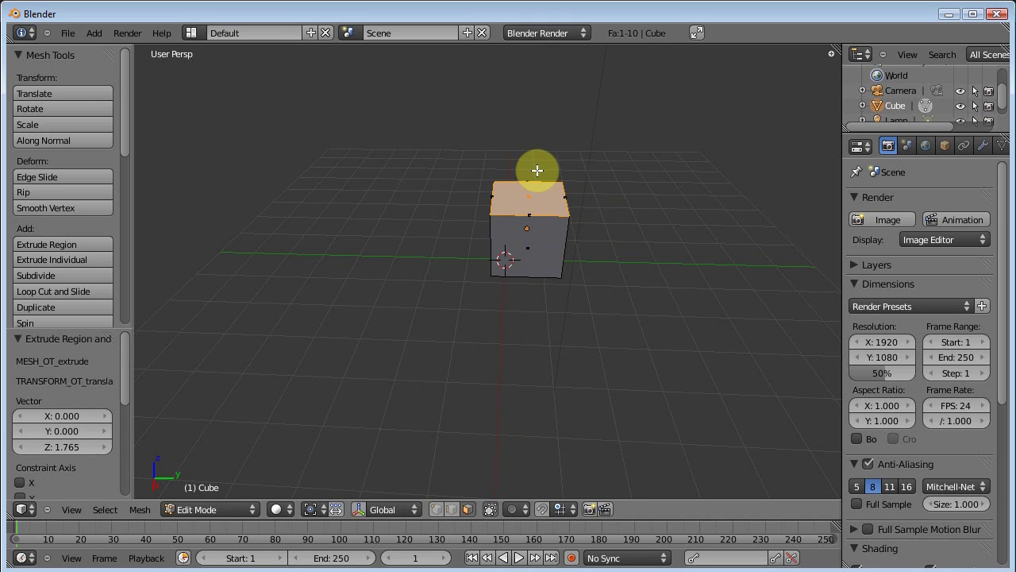
pyautogui.press('g')
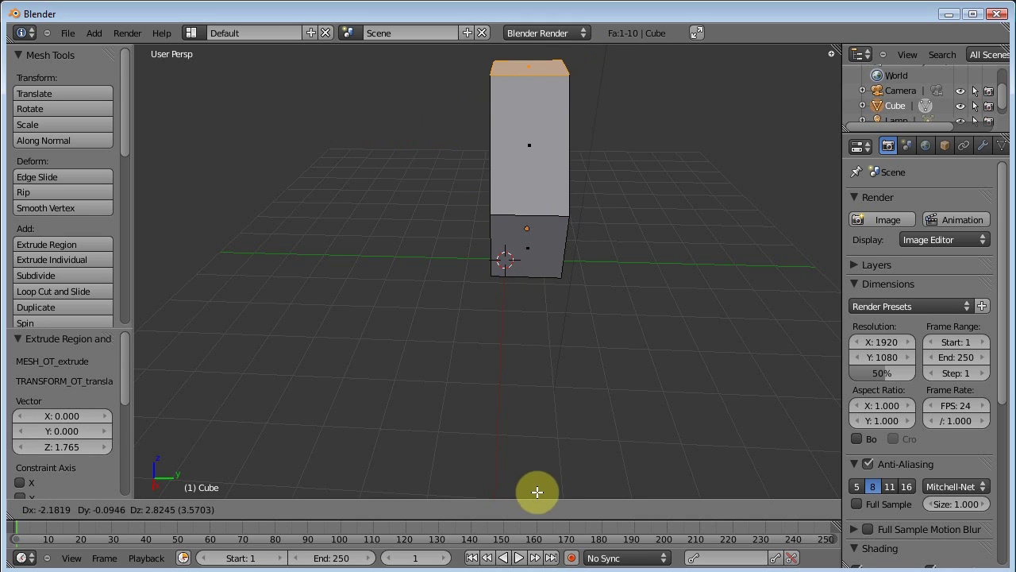
pyautogui.rightClick(540, 93)
pyautogui.press('g')
pyautogui.press('z')
pyautogui.click(538, 473)
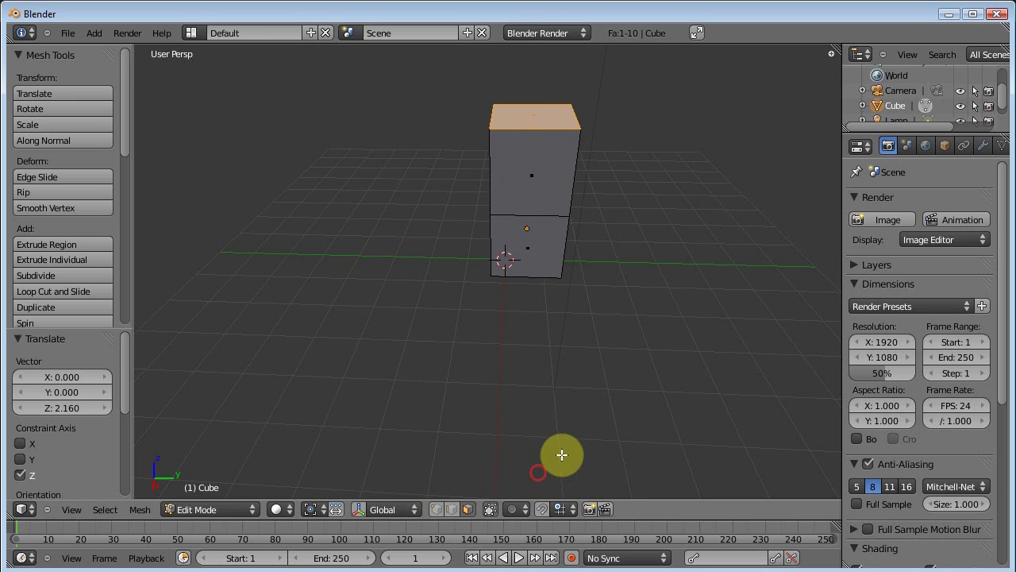
# Scale the raised top face by 1.984 to flare it into a funnel.
pyautogui.press('s')
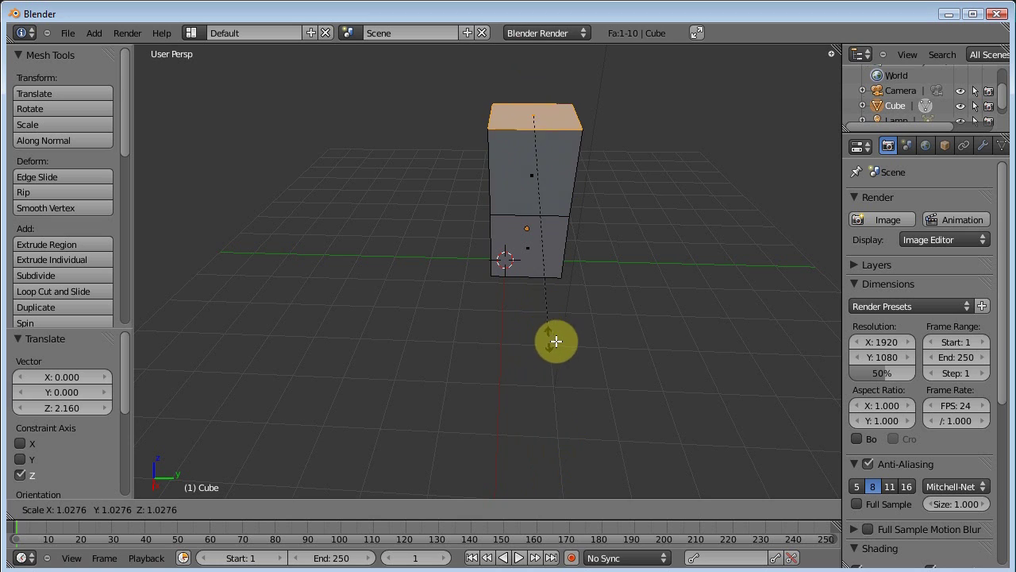
pyautogui.click(796, 443)
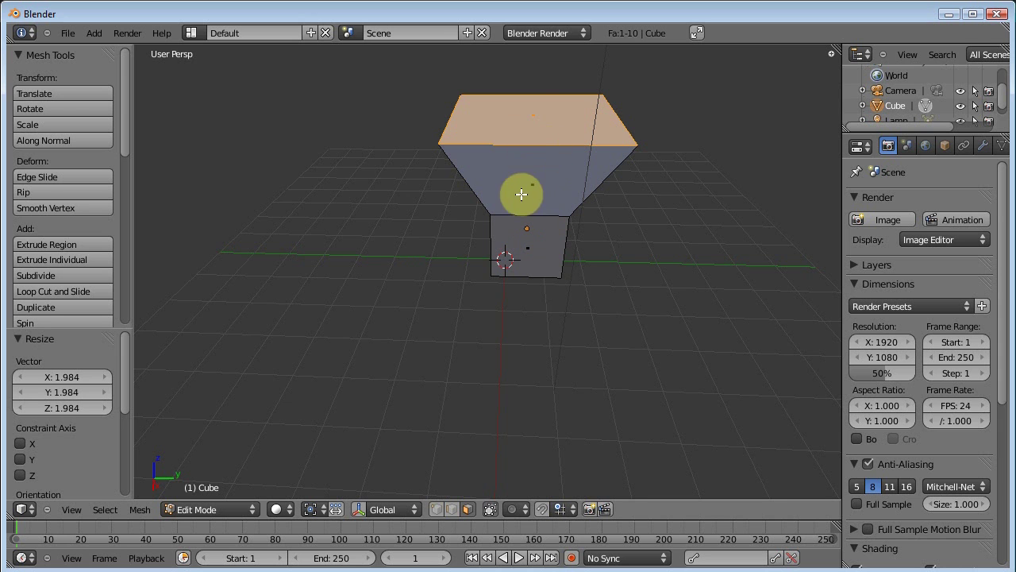
pyautogui.moveTo(468, 243); pyautogui.dragTo(535, 256, button='middle')
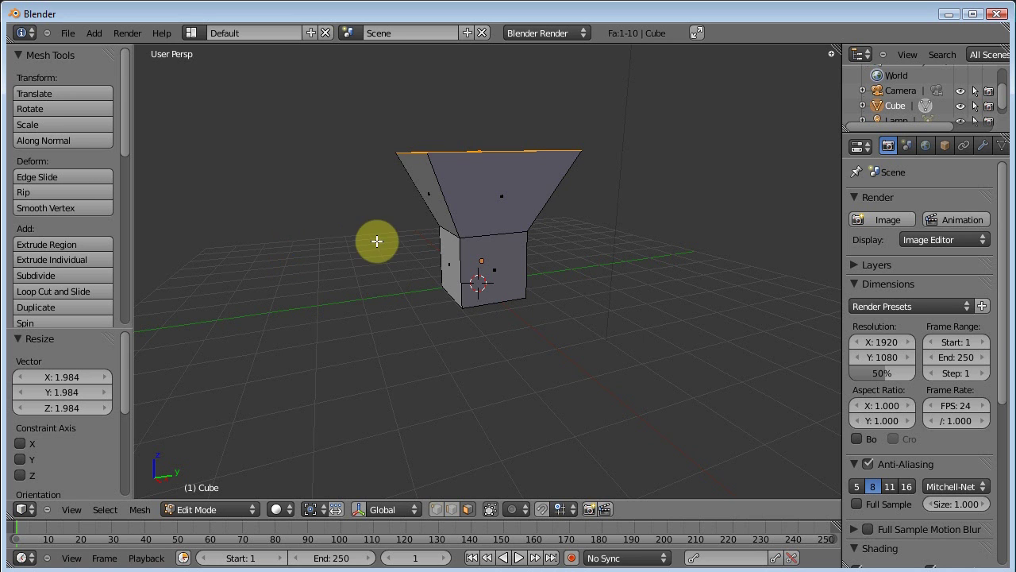
# In vertex mode, select the top-right rim edge and extrude it 3.459 along X, −1.864 along Z.
pyautogui.rightClick(460, 197)
pyautogui.moveTo(483, 186); pyautogui.dragTo(535, 229, button='middle')
pyautogui.hotkey('ctrl', 'Tab')
pyautogui.click(493, 201)
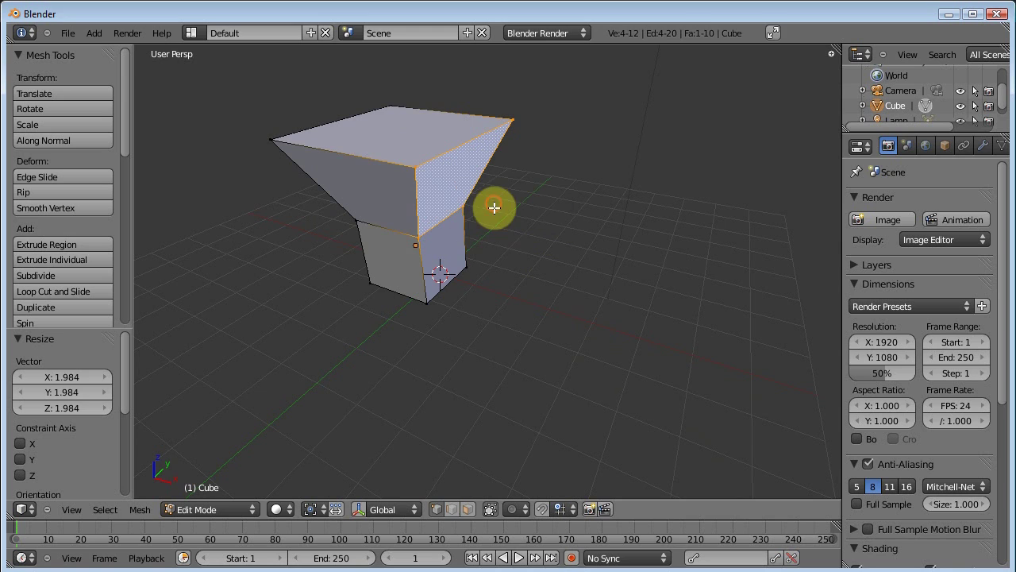
pyautogui.rightClick(414, 166)
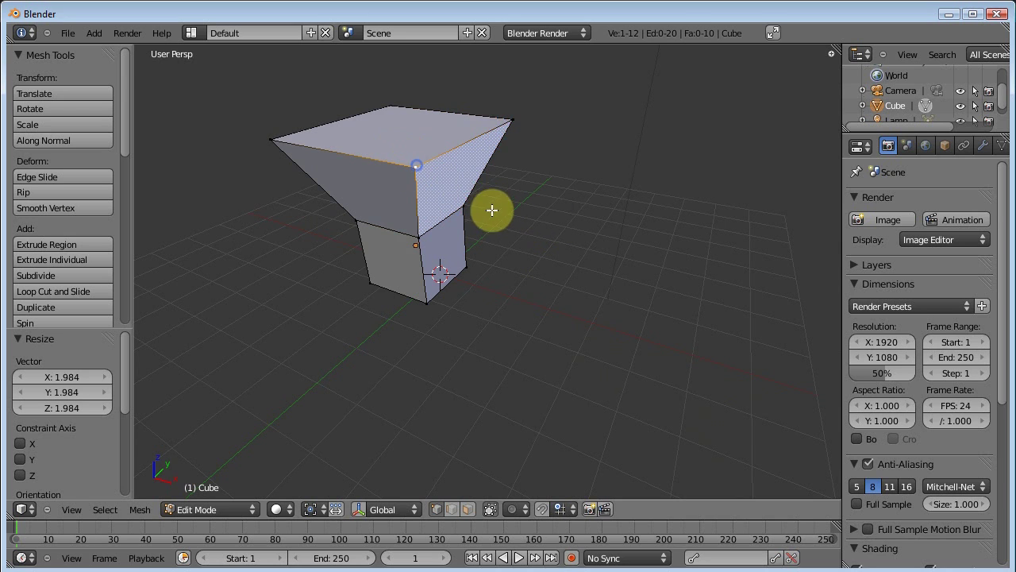
pyautogui.keyDown('shift'); pyautogui.rightClick(512, 120); pyautogui.keyUp('shift')
pyautogui.press('e')
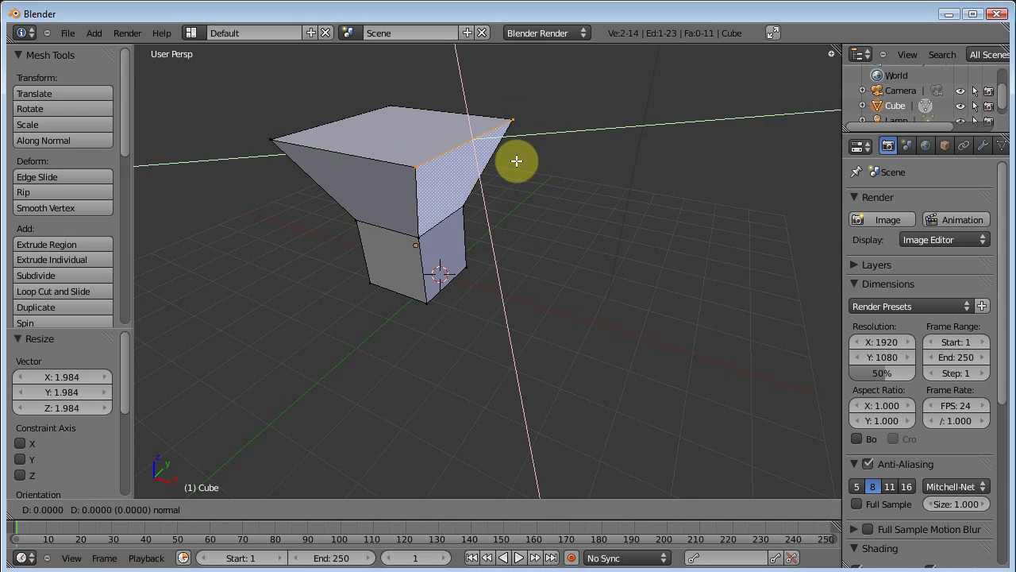
pyautogui.click(666, 274)
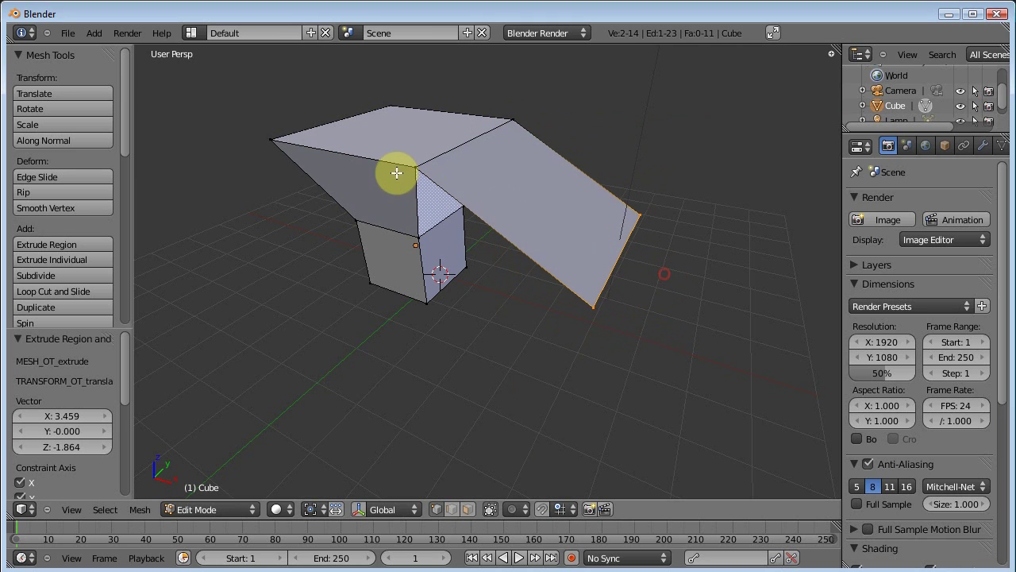
pyautogui.hotkey('ctrl', 'Tab')
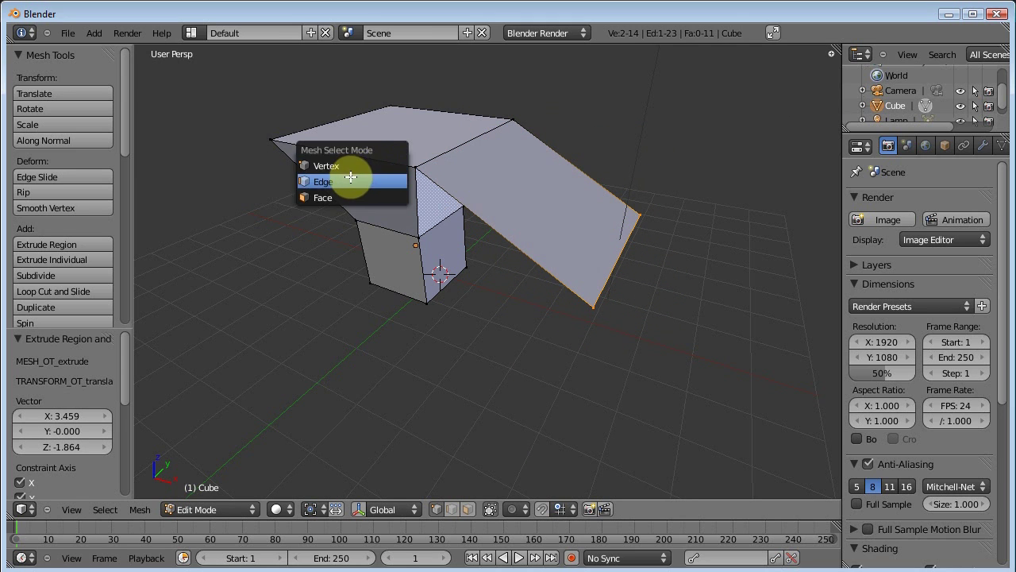
# In edge mode, select the four edges of the funnel's left slanted face.
pyautogui.click(349, 180)
pyautogui.rightClick(353, 155)
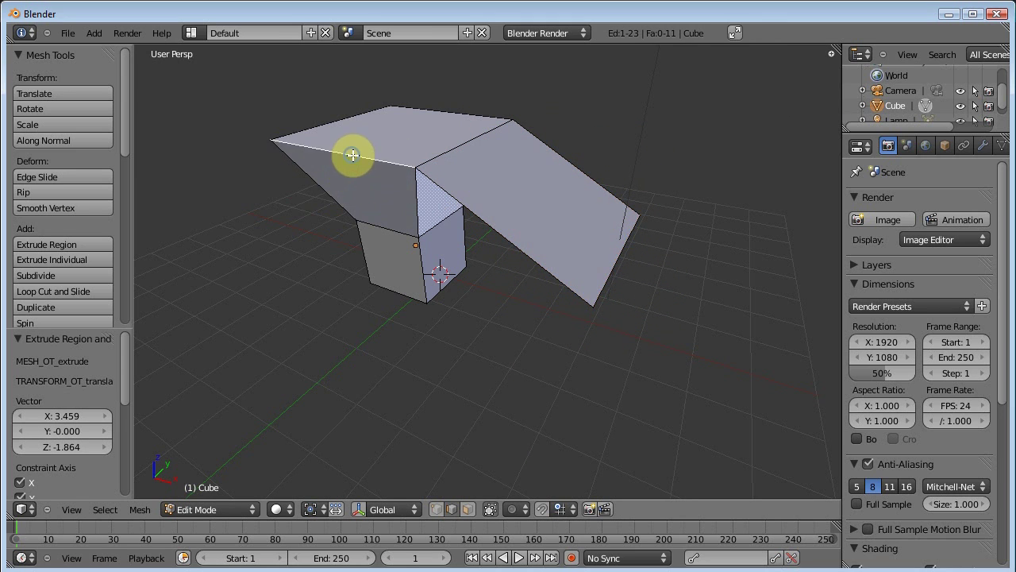
pyautogui.keyDown('shift'); pyautogui.rightClick(415, 200); pyautogui.keyUp('shift')
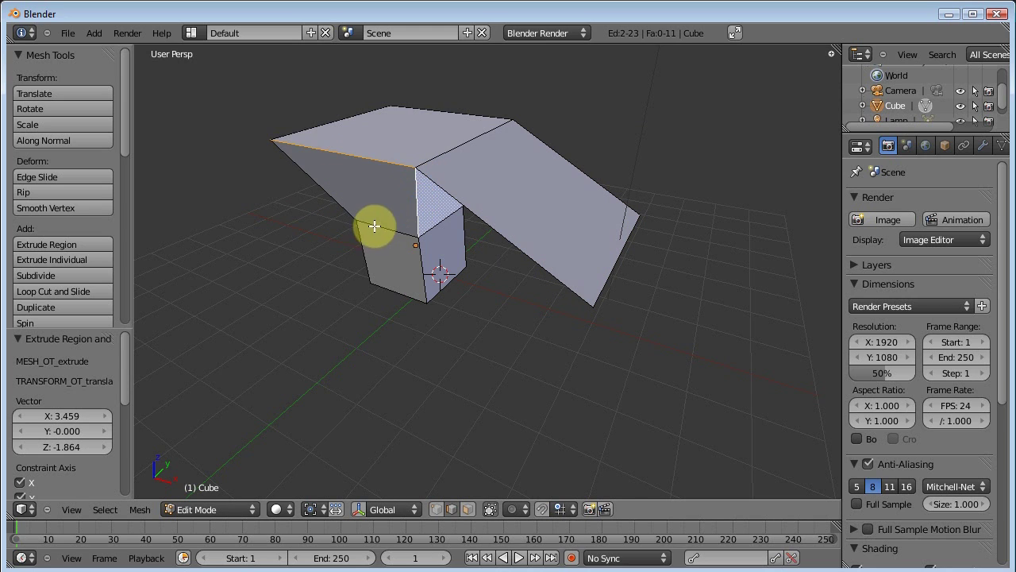
pyautogui.keyDown('shift'); pyautogui.rightClick(384, 224); pyautogui.keyUp('shift')
pyautogui.keyDown('shift'); pyautogui.rightClick(334, 193); pyautogui.keyUp('shift')
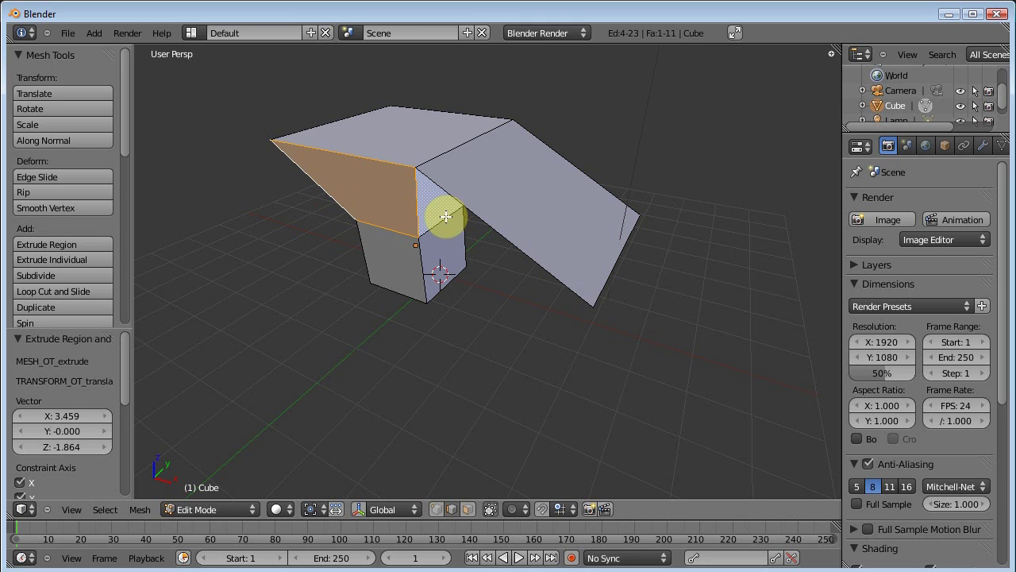
# Switch to vertex mode and select that face's four corner vertices.
pyautogui.hotkey('ctrl', 'Tab')
pyautogui.click(380, 200)
pyautogui.rightClick(270, 137)
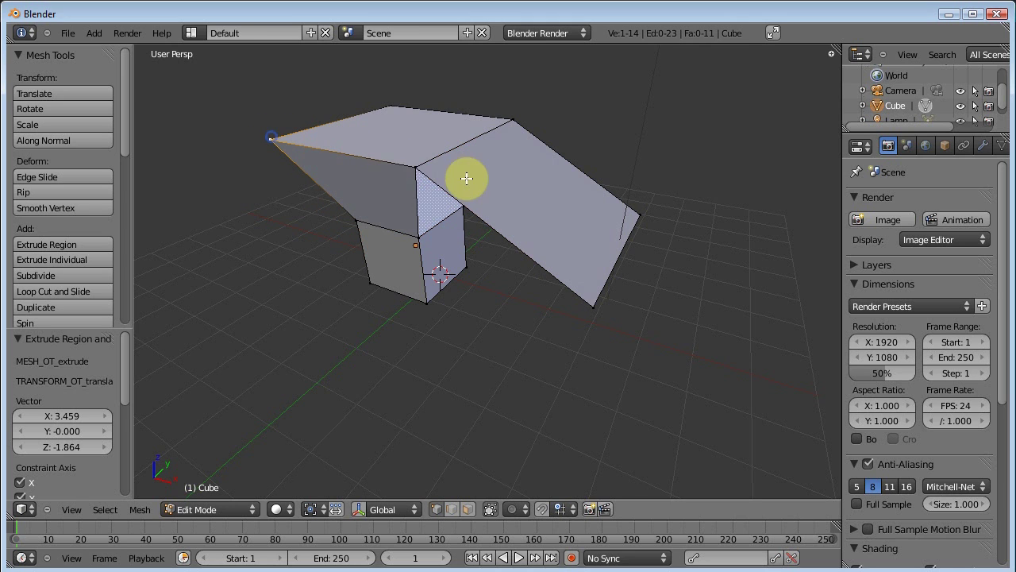
pyautogui.keyDown('shift'); pyautogui.rightClick(414, 165); pyautogui.keyUp('shift')
pyautogui.keyDown('shift'); pyautogui.rightClick(419, 238); pyautogui.keyUp('shift')
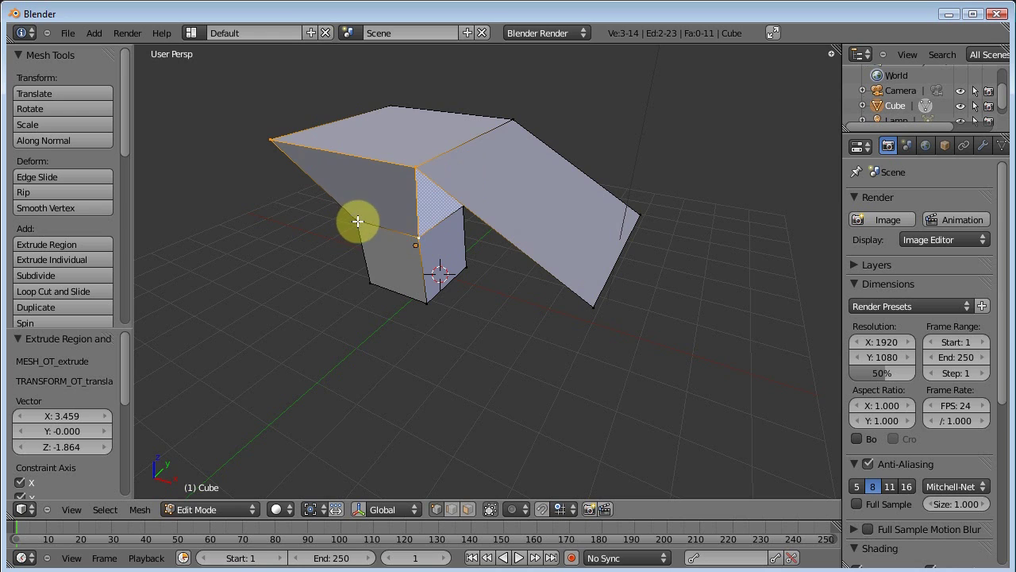
pyautogui.keyDown('shift'); pyautogui.rightClick(358, 221); pyautogui.keyUp('shift')
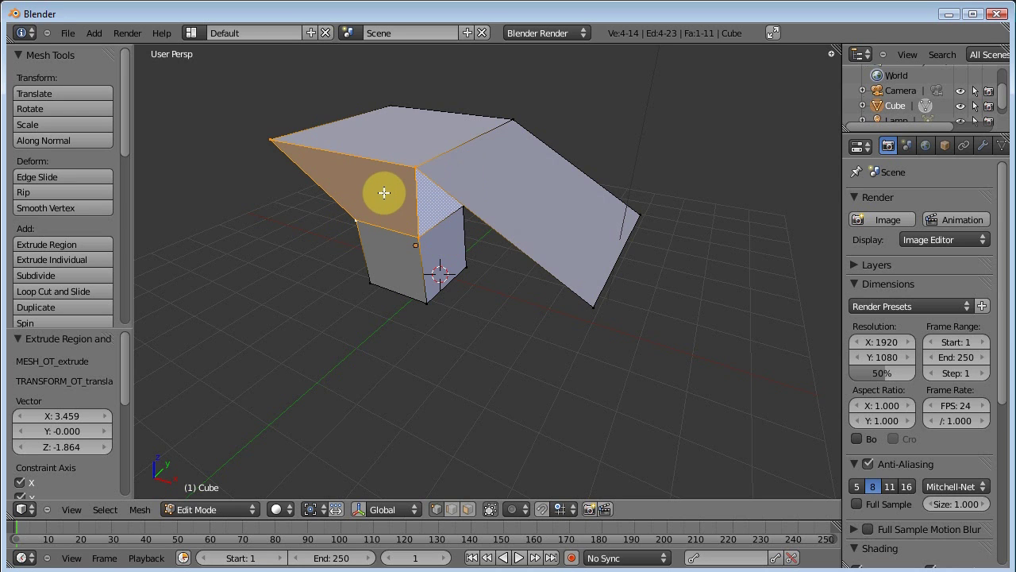